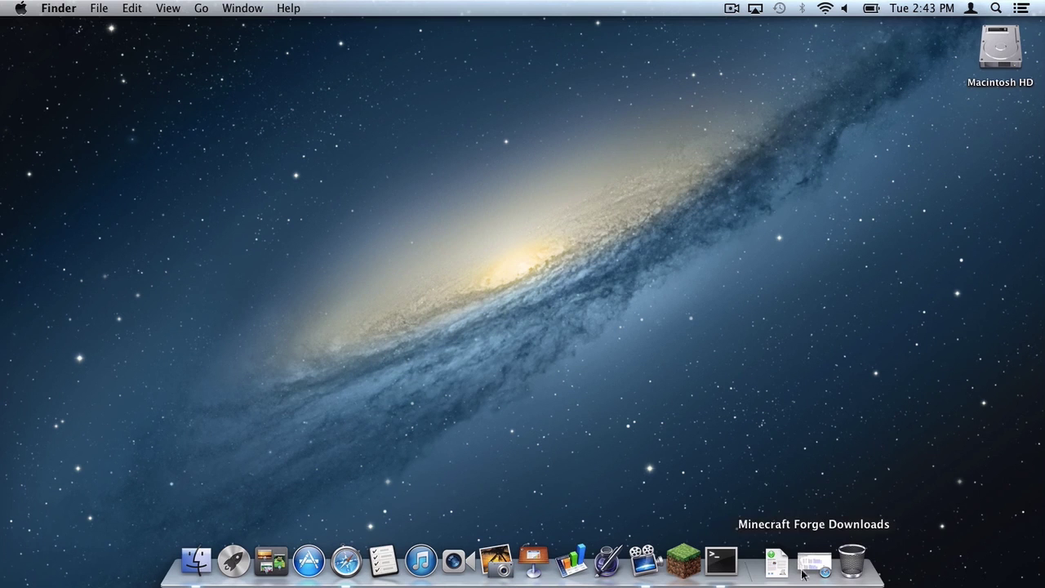
Step: Run chflags nohidden ~/Library/ in Terminal to unhide the Library folder
{"action": "left_click", "coordinate": [722, 561]}
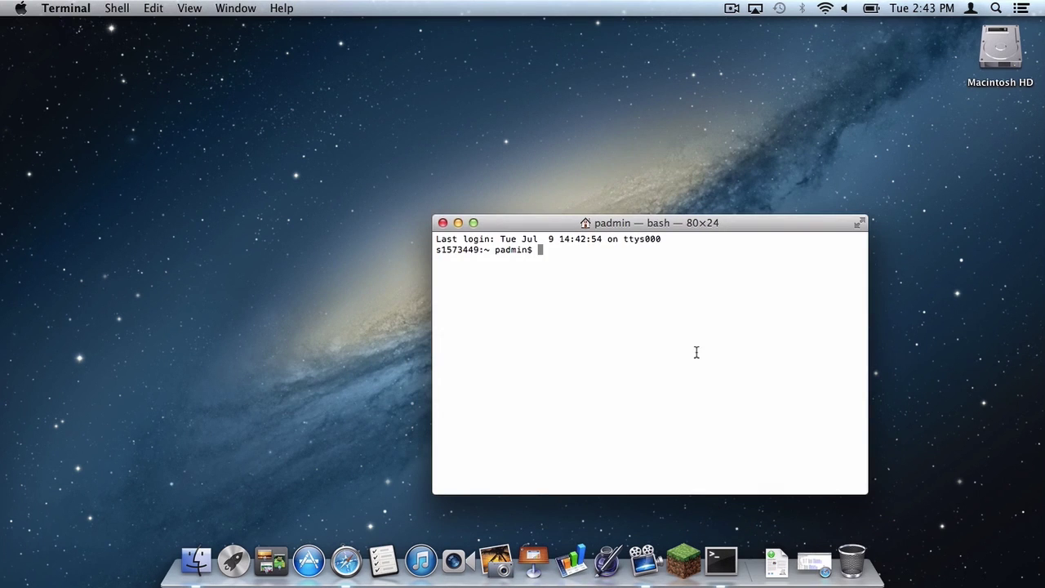
{"action": "type", "text": "chflags nohidden ~/Li"}
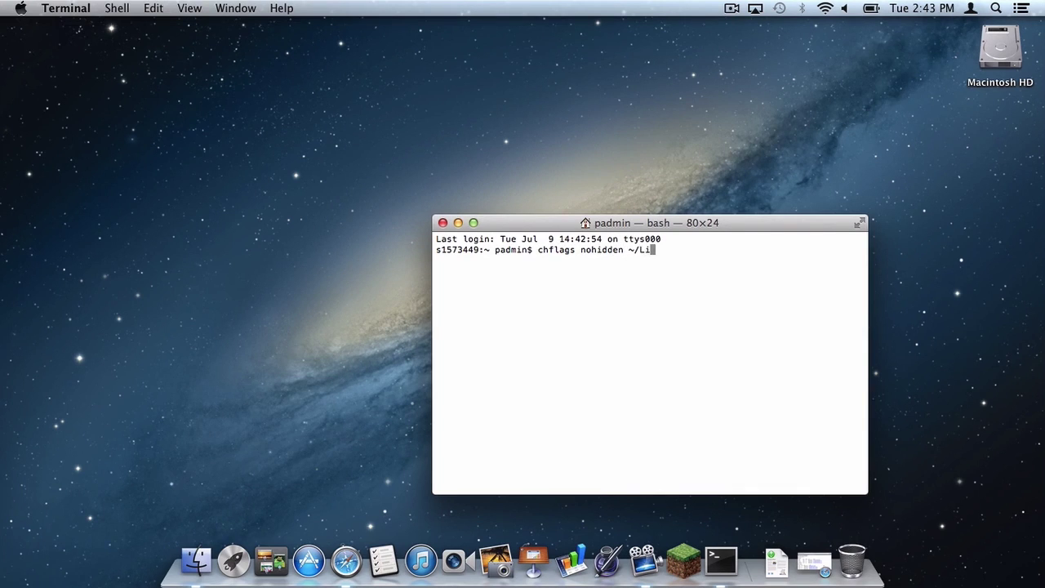
{"action": "type", "text": "brary/"}
{"action": "key", "text": "Return"}
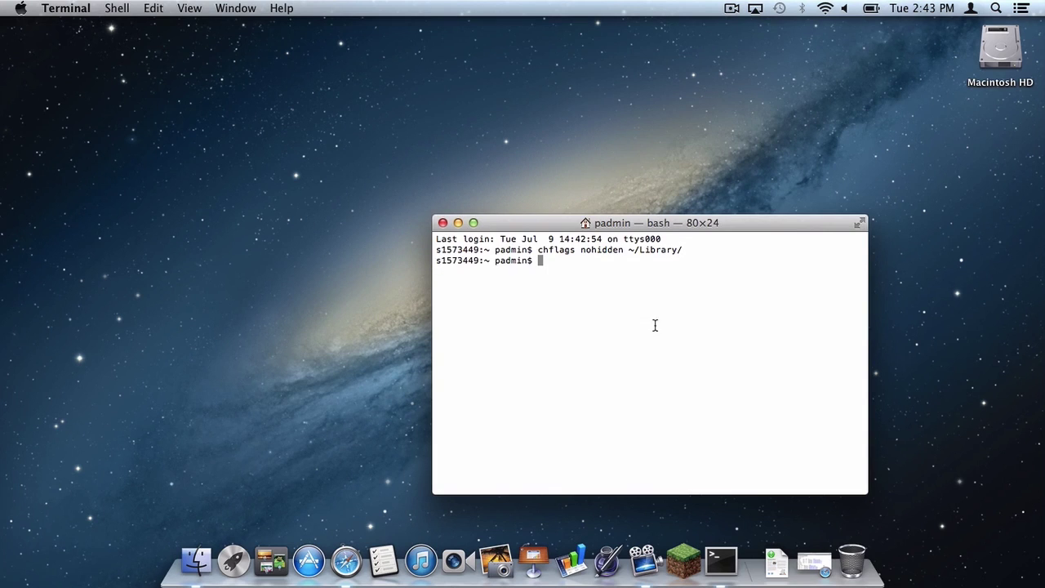
Step: Open a Finder window of the home folder and move it up and left
{"action": "left_click", "coordinate": [444, 224]}
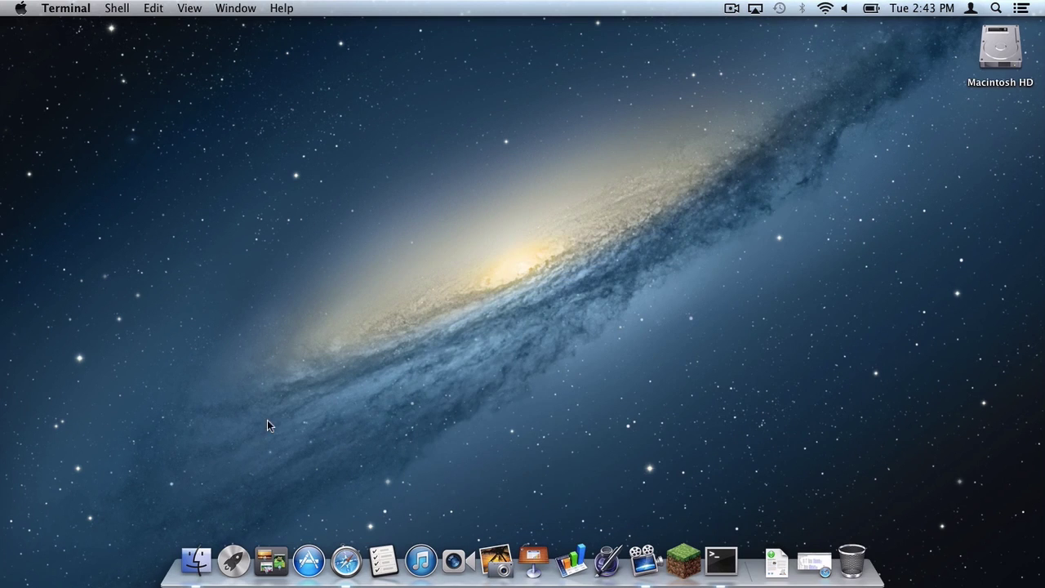
{"action": "left_click", "coordinate": [196, 560]}
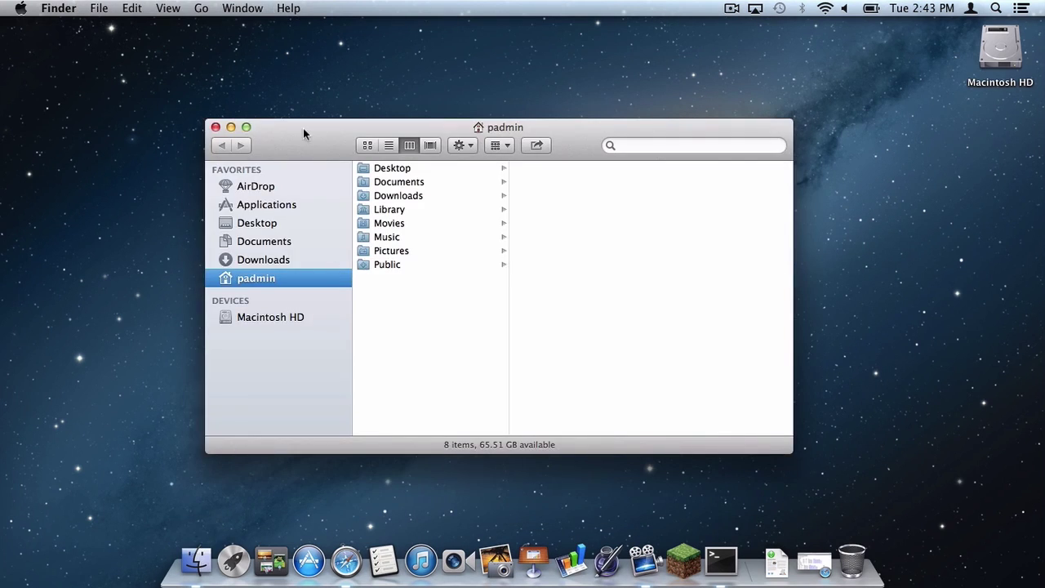
{"action": "left_click_drag", "start_coordinate": [302, 129], "coordinate": [273, 113]}
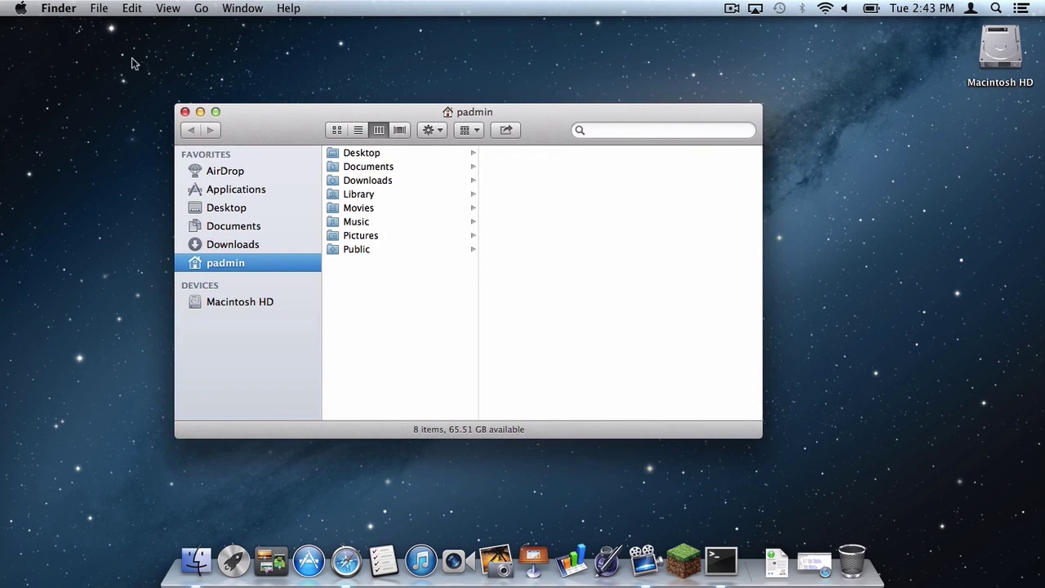
Step: Close the home folder window and bring back Safari's Minecraft Forge Downloads page
{"action": "left_click", "coordinate": [184, 111]}
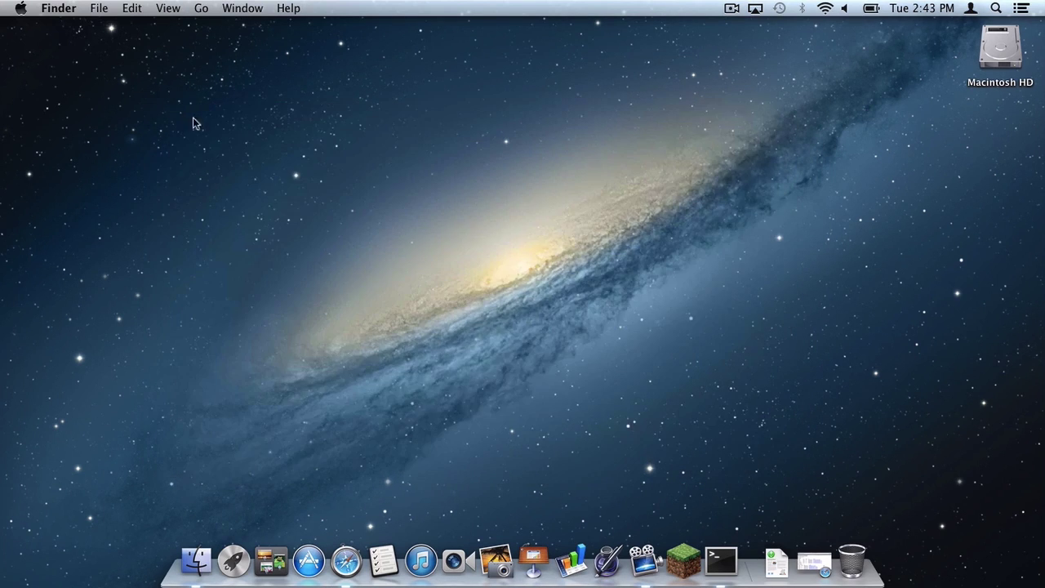
{"action": "left_click", "coordinate": [813, 561]}
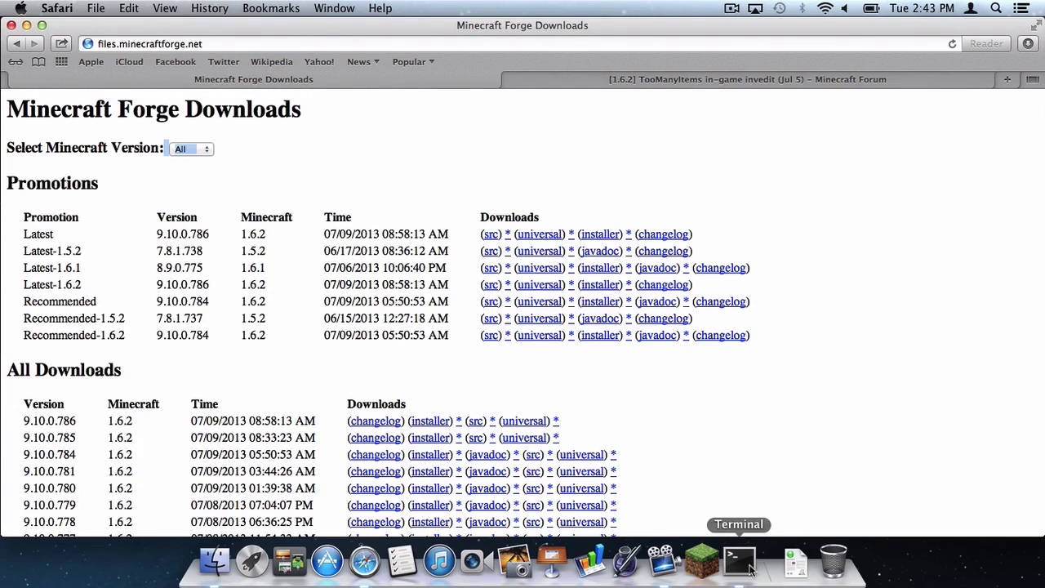
{"action": "left_click", "coordinate": [774, 435]}
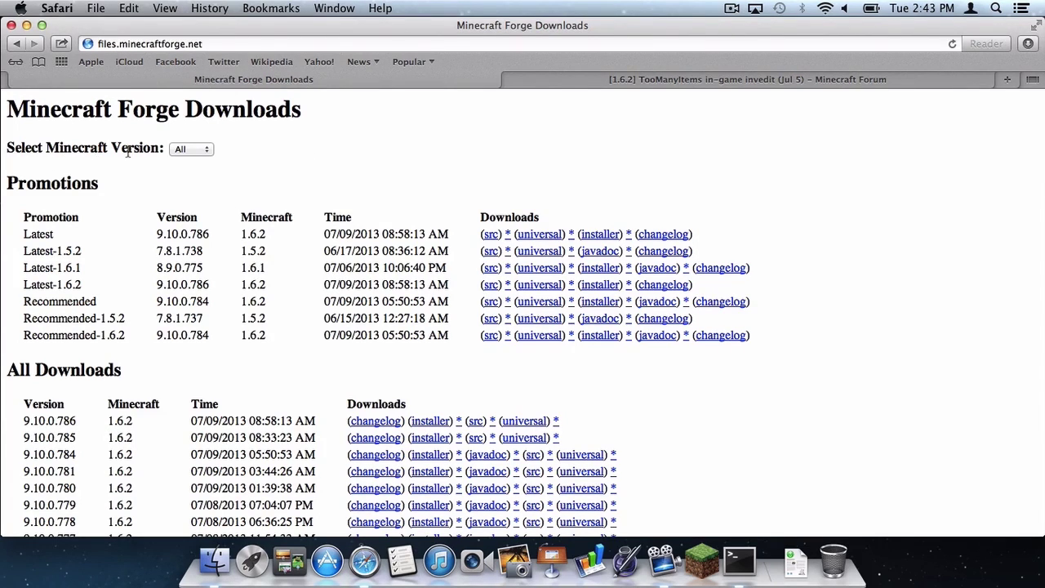
Step: Filter the Forge downloads to Minecraft 1.6.2 and pick the Recommended-1.6.2 installer
{"action": "left_click", "coordinate": [196, 151]}
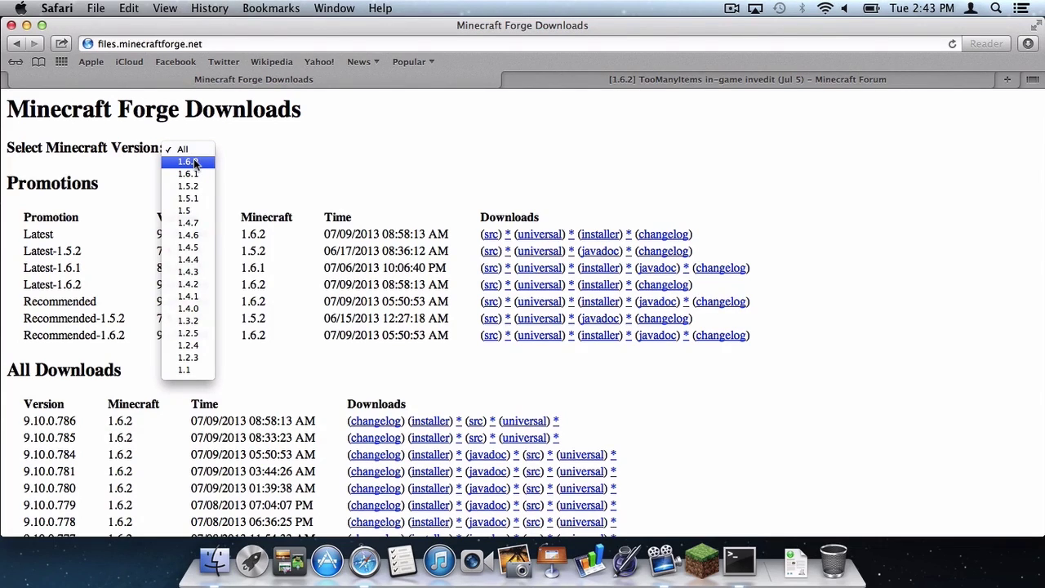
{"action": "left_click", "coordinate": [194, 163]}
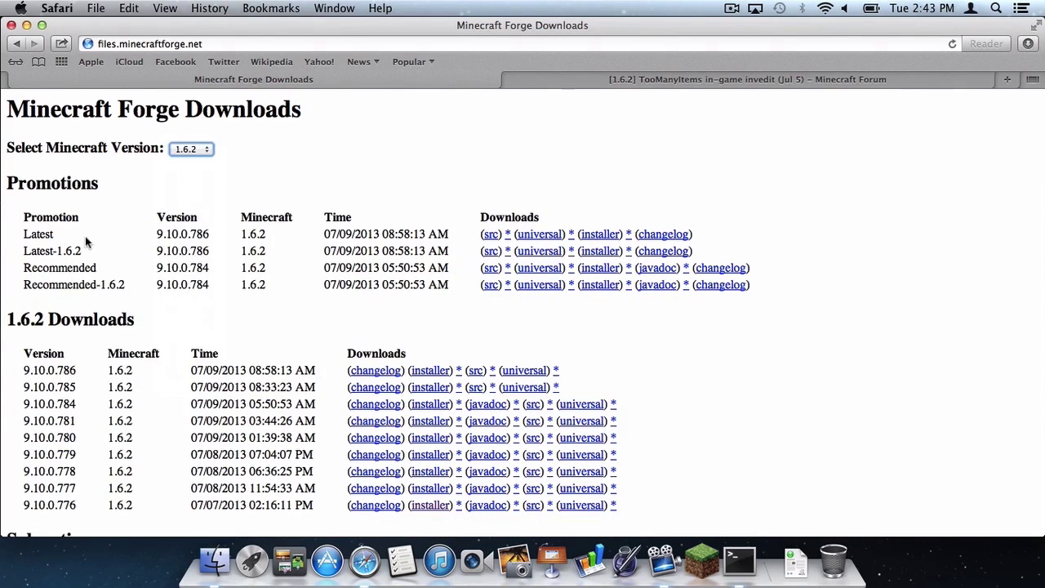
{"action": "left_click", "coordinate": [601, 284]}
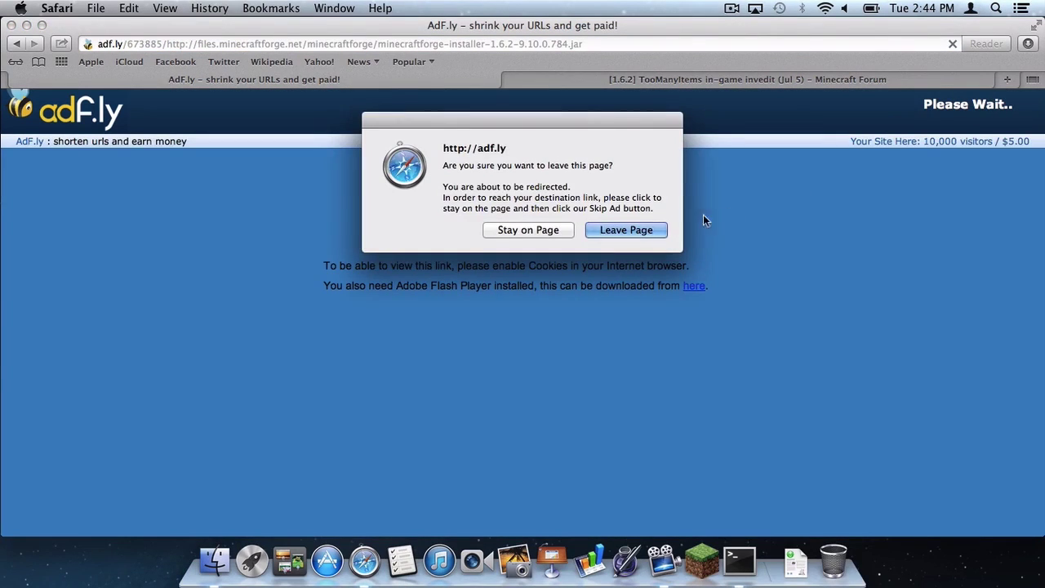
Step: Stay on the adf.ly page, dismiss the ad-blocker notice, and skip the ad
{"action": "left_click", "coordinate": [540, 229]}
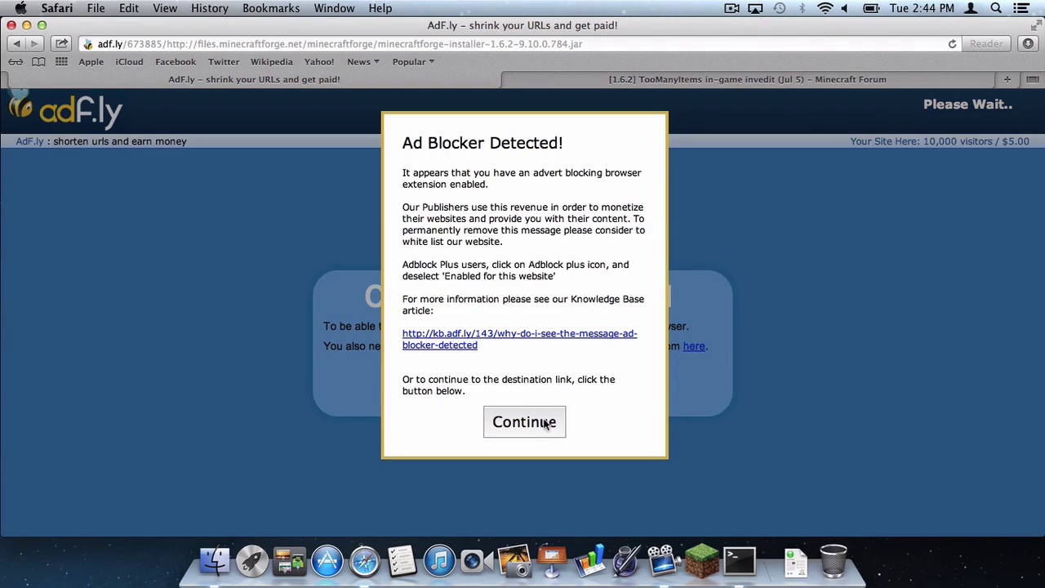
{"action": "left_click", "coordinate": [541, 423]}
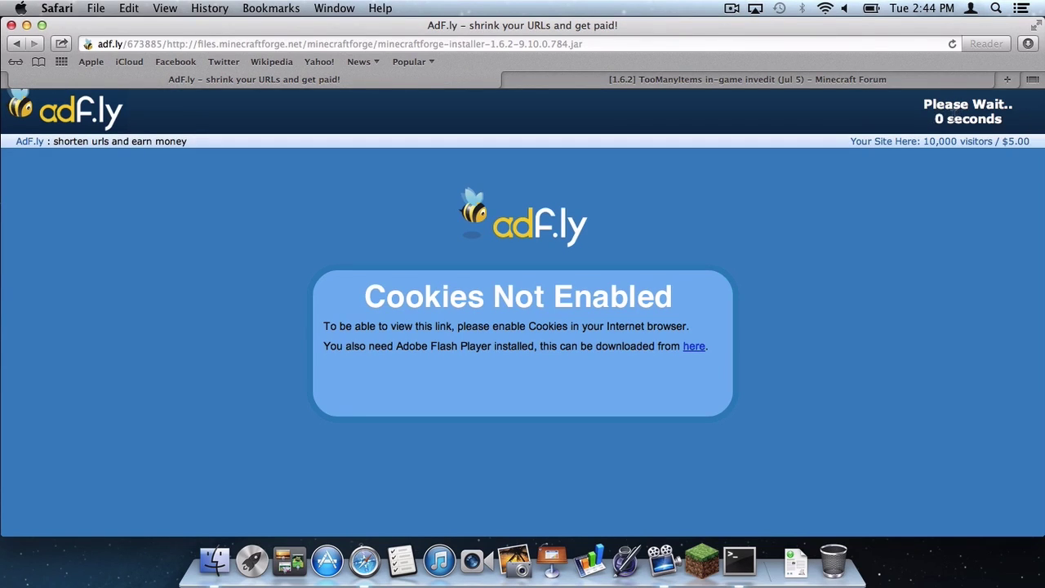
{"action": "left_click", "coordinate": [958, 120]}
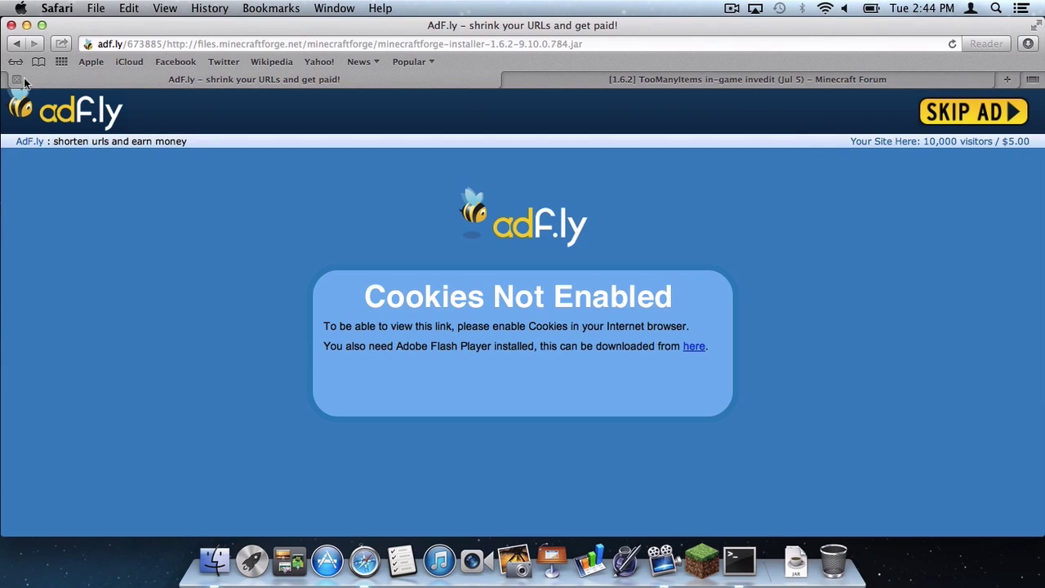
Step: Close the adf.ly tab, check the TooManyItems download links, and minimize Safari
{"action": "left_click", "coordinate": [17, 79]}
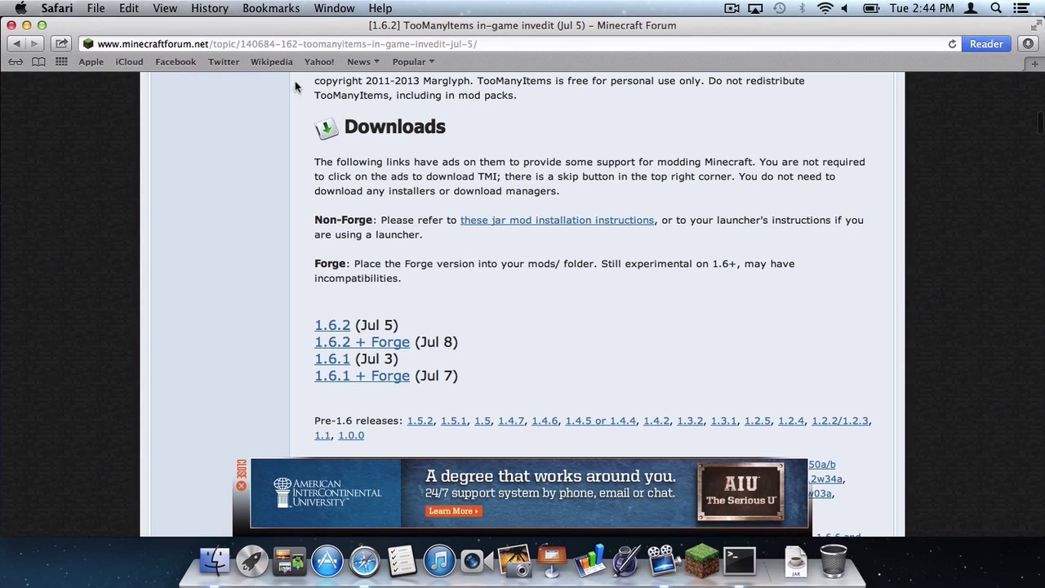
{"action": "scroll", "coordinate": [295, 86], "scroll_direction": "up", "scroll_amount": 3}
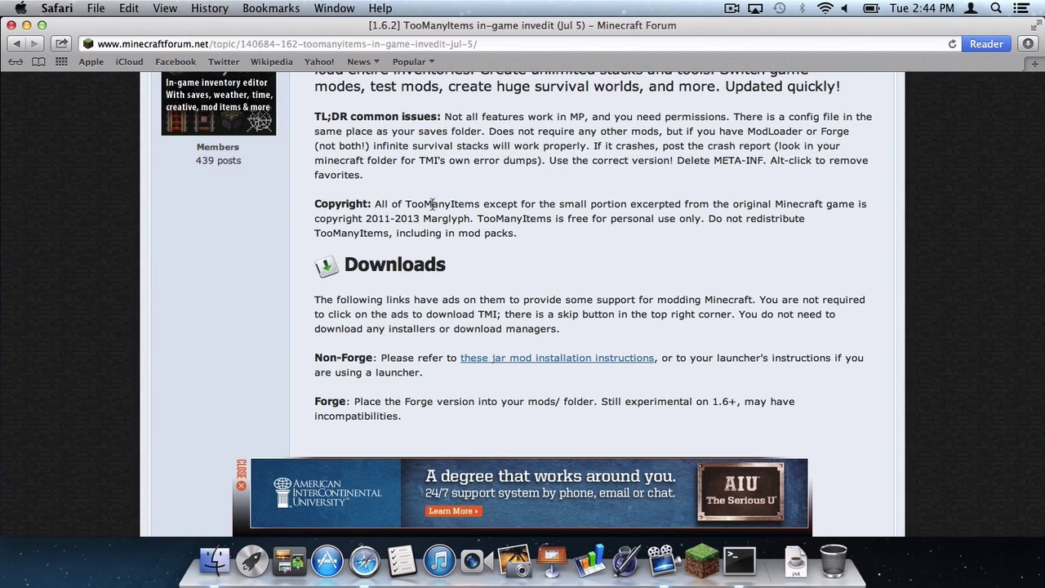
{"action": "scroll", "coordinate": [431, 205], "scroll_direction": "down", "scroll_amount": 5}
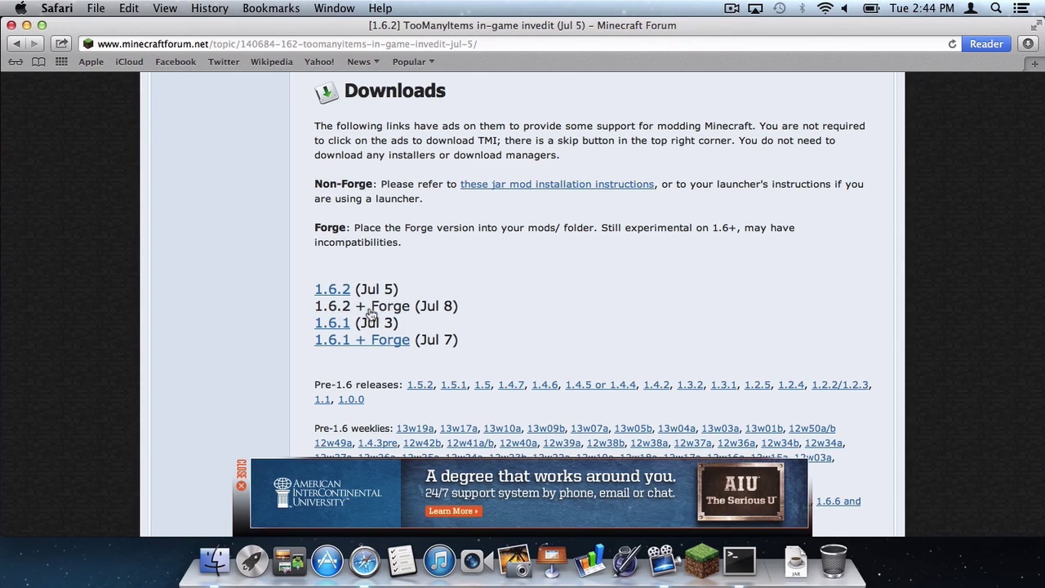
{"action": "left_click", "coordinate": [26, 25]}
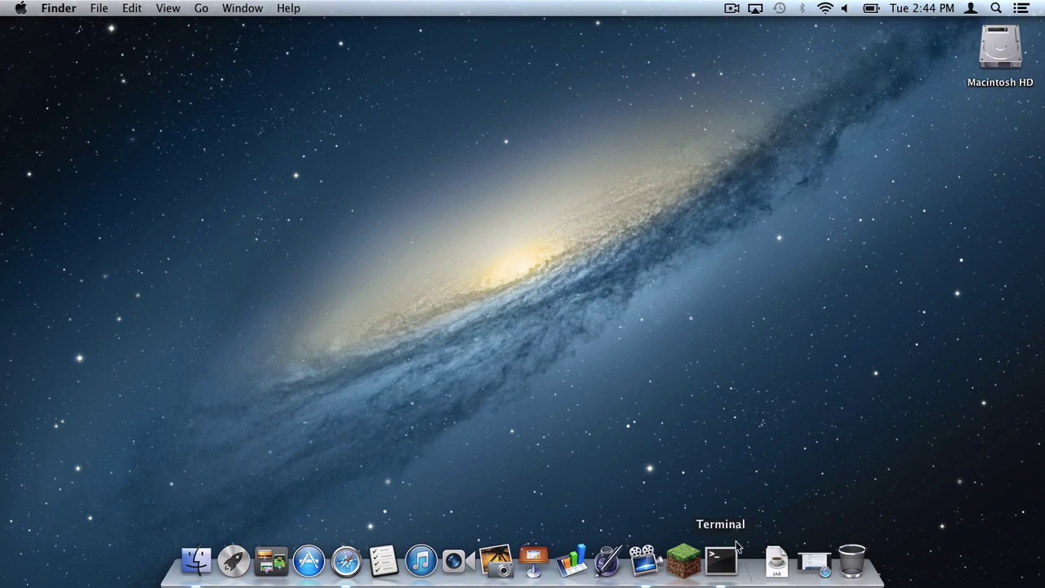
Step: Drag the Forge installer jar from Downloads onto the desktop and launch Minecraft Launcher
{"action": "left_click", "coordinate": [776, 560]}
{"action": "left_click", "coordinate": [777, 510]}
{"action": "left_click_drag", "start_coordinate": [1036, 301], "coordinate": [930, 260]}
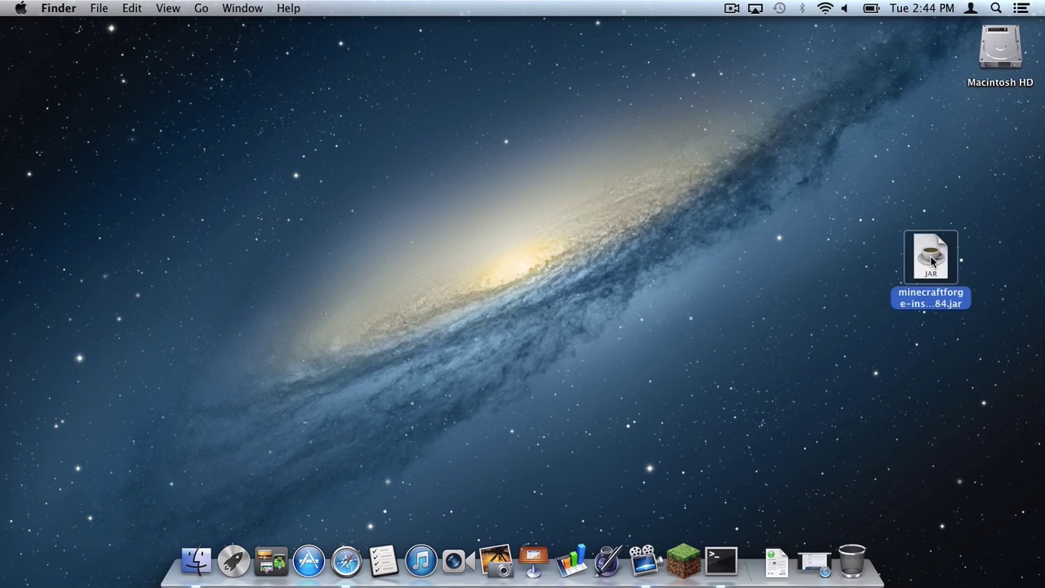
{"action": "left_click", "coordinate": [858, 339]}
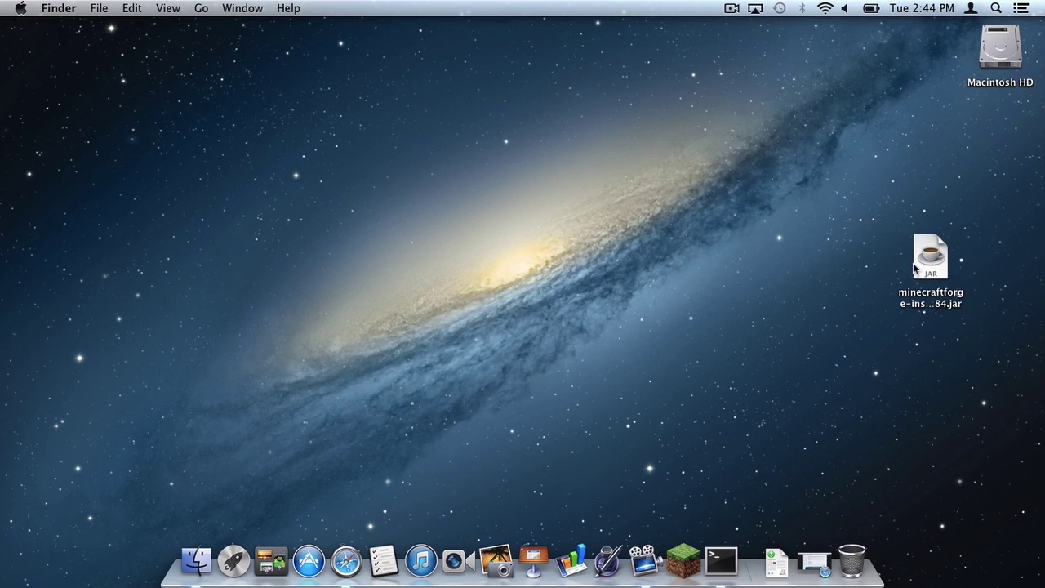
{"action": "left_click", "coordinate": [684, 560]}
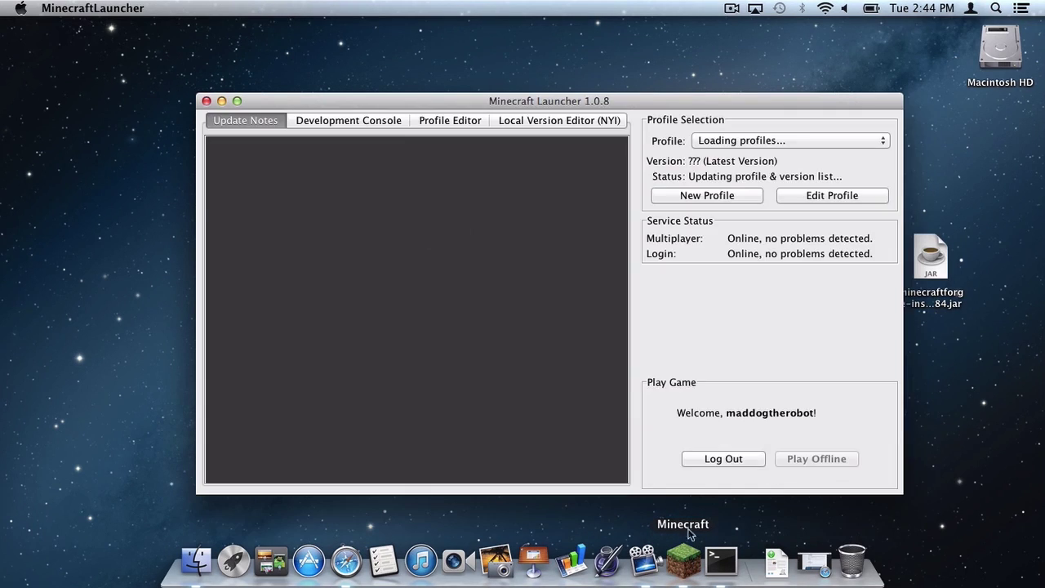
Step: Check the launcher profiles, view the Development Console log, and open a home folder window
{"action": "left_click", "coordinate": [706, 141]}
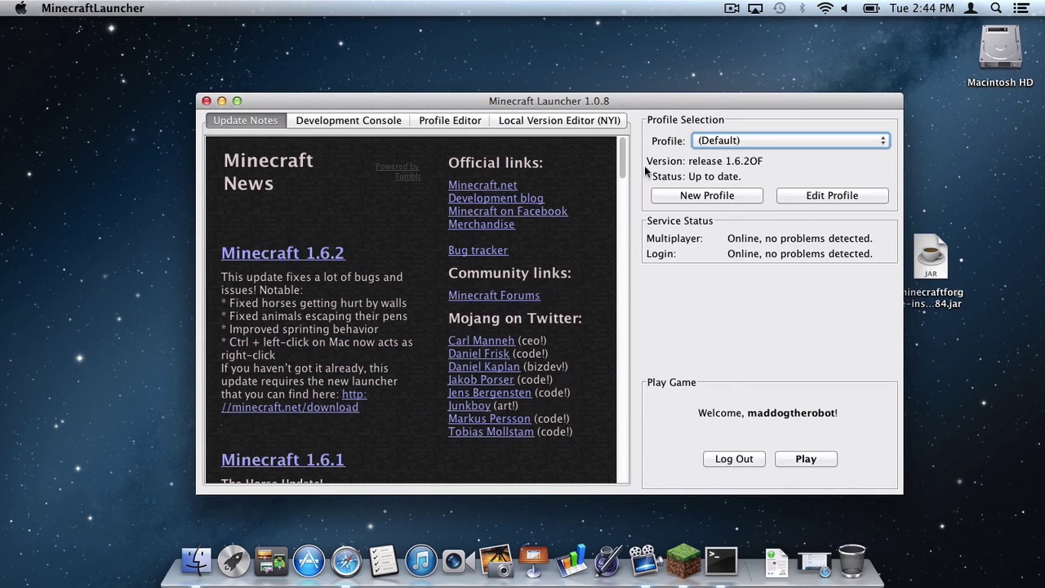
{"action": "left_click", "coordinate": [382, 124]}
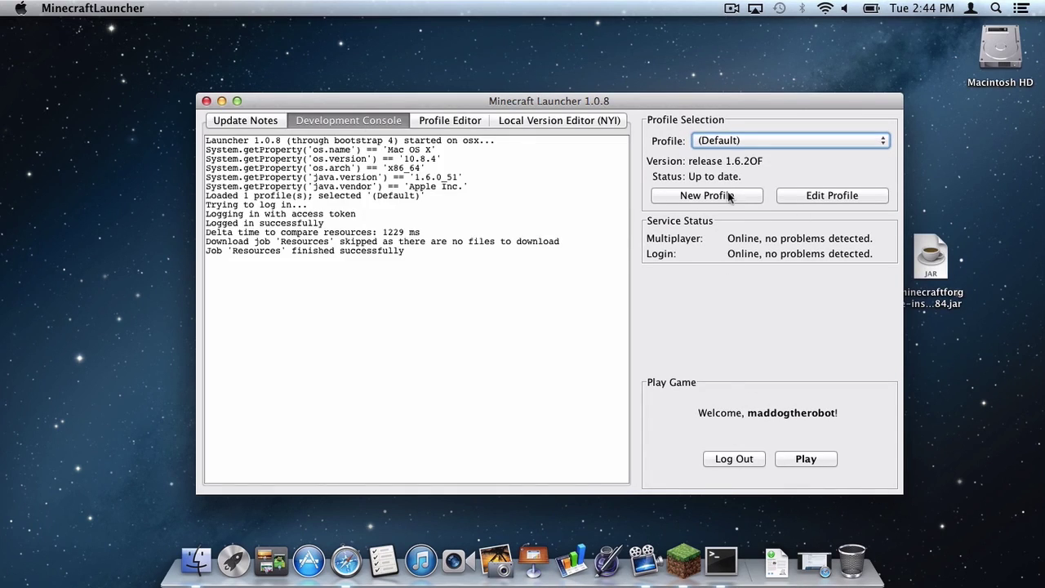
{"action": "left_click", "coordinate": [206, 548]}
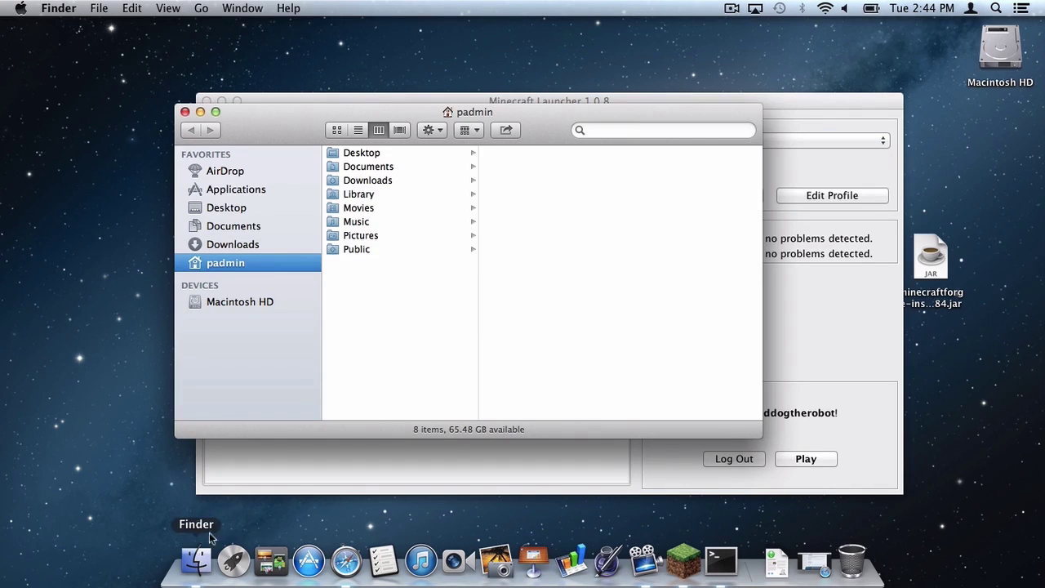
Step: Trash the 1.6.2 and 1.6.2OF folders in Library/Application Support/minecraft/versions, then return to the launcher
{"action": "left_click", "coordinate": [395, 193]}
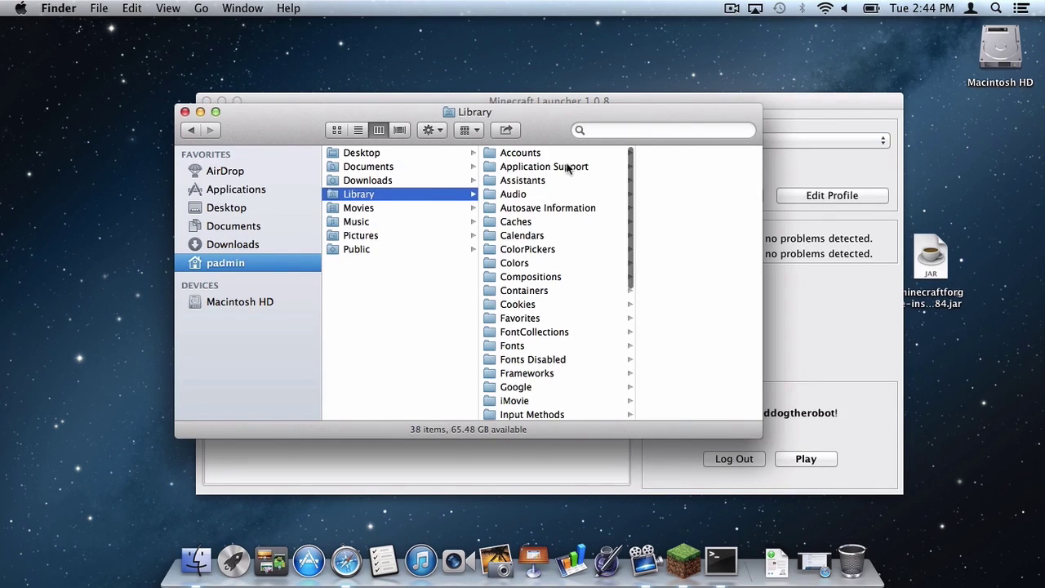
{"action": "left_click", "coordinate": [568, 168]}
{"action": "left_click", "coordinate": [662, 278]}
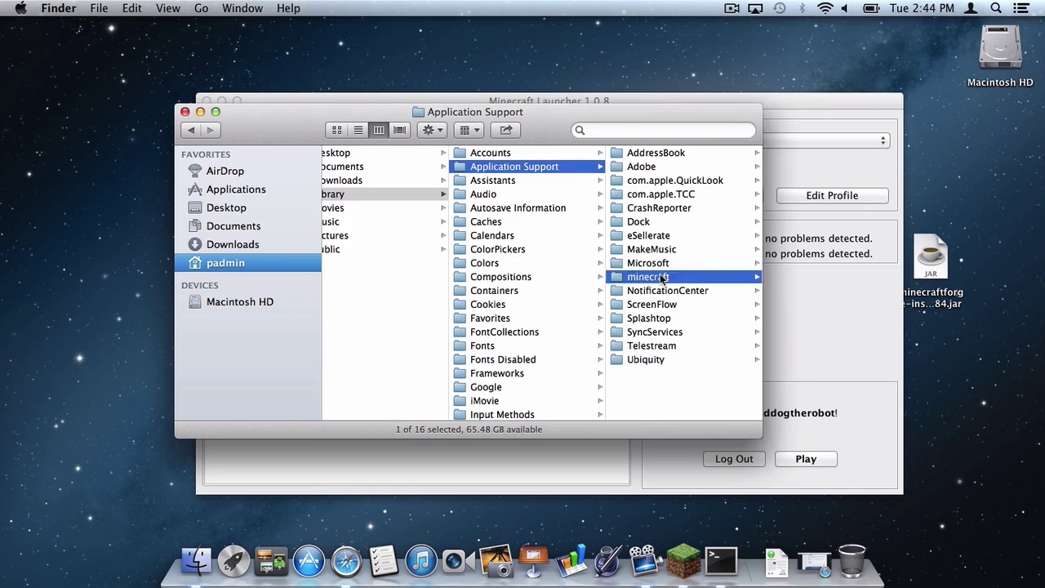
{"action": "left_click", "coordinate": [647, 318]}
{"action": "left_click", "coordinate": [671, 166]}
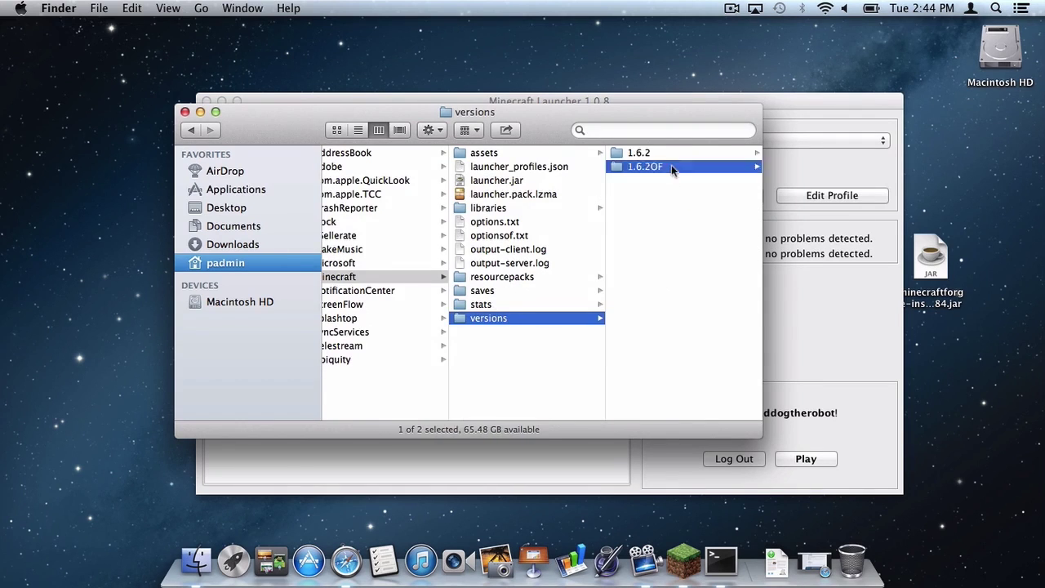
{"action": "left_click", "coordinate": [665, 153], "text": "shift"}
{"action": "right_click", "coordinate": [671, 153]}
{"action": "left_click", "coordinate": [718, 203]}
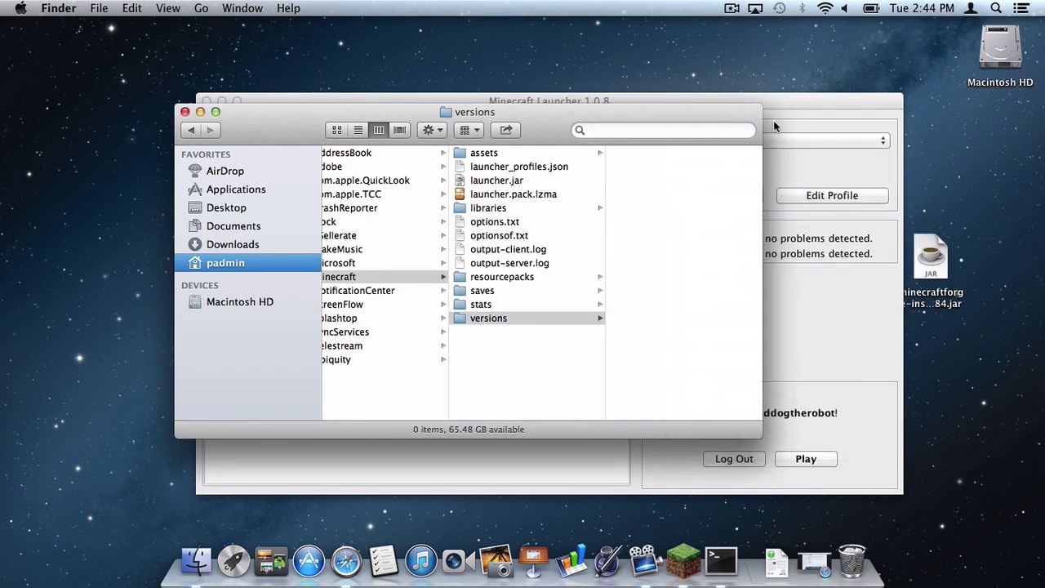
{"action": "left_click", "coordinate": [774, 123]}
{"action": "left_click", "coordinate": [131, 7]}
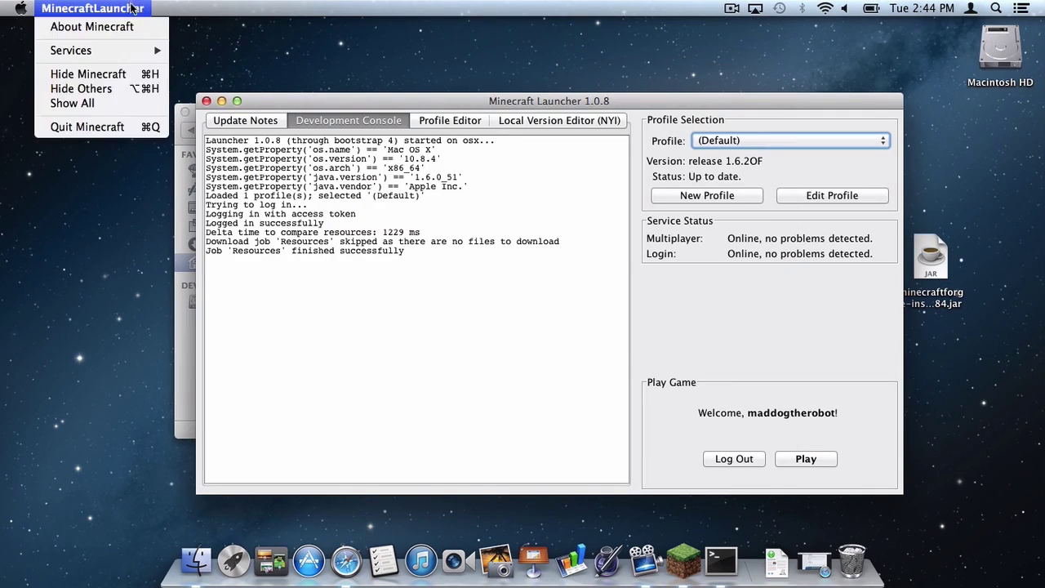
Step: Restart Minecraft Launcher and press Play to download a fresh Minecraft 1.6.2
{"action": "left_click", "coordinate": [118, 126]}
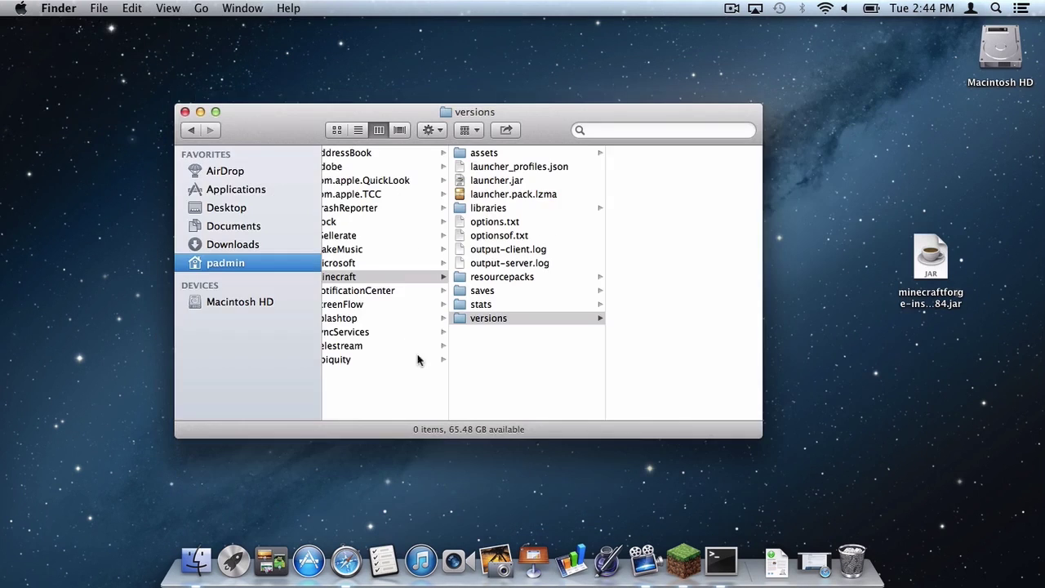
{"action": "left_click", "coordinate": [684, 558]}
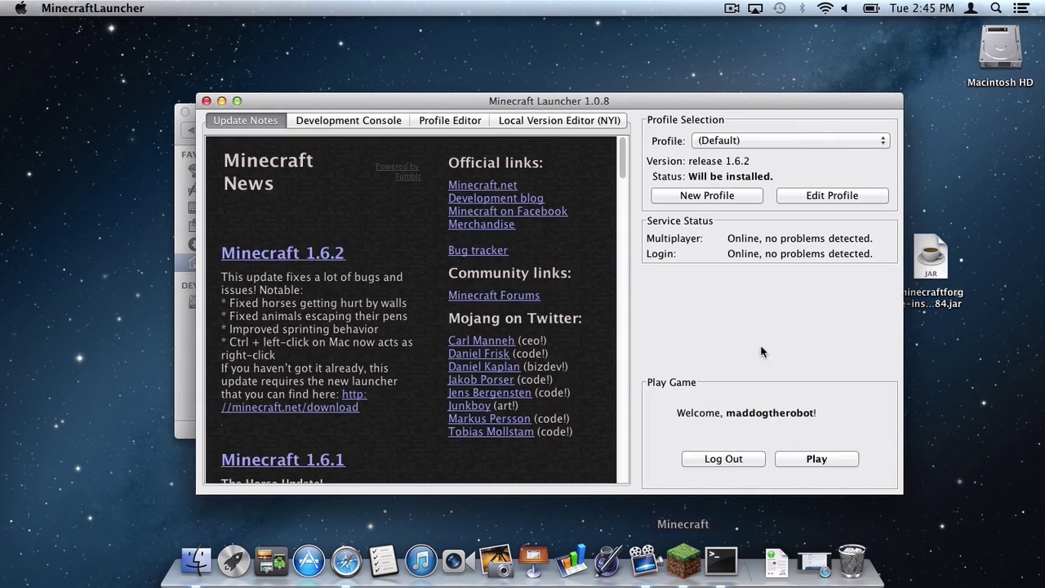
{"action": "left_click", "coordinate": [798, 458]}
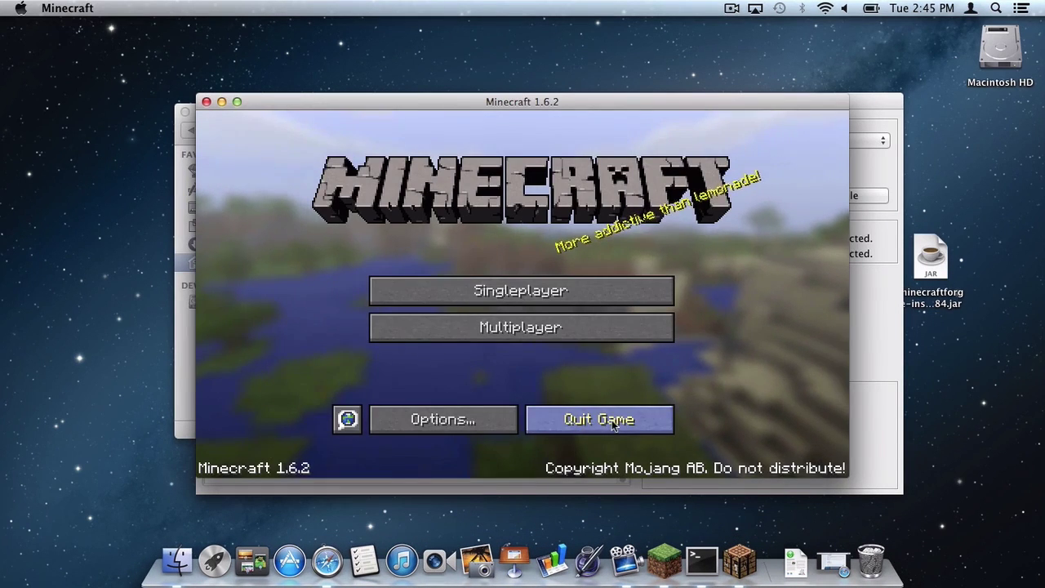
Step: Quit the game from the title screen and quit Minecraft Launcher
{"action": "left_click", "coordinate": [613, 423]}
{"action": "left_click", "coordinate": [122, 8]}
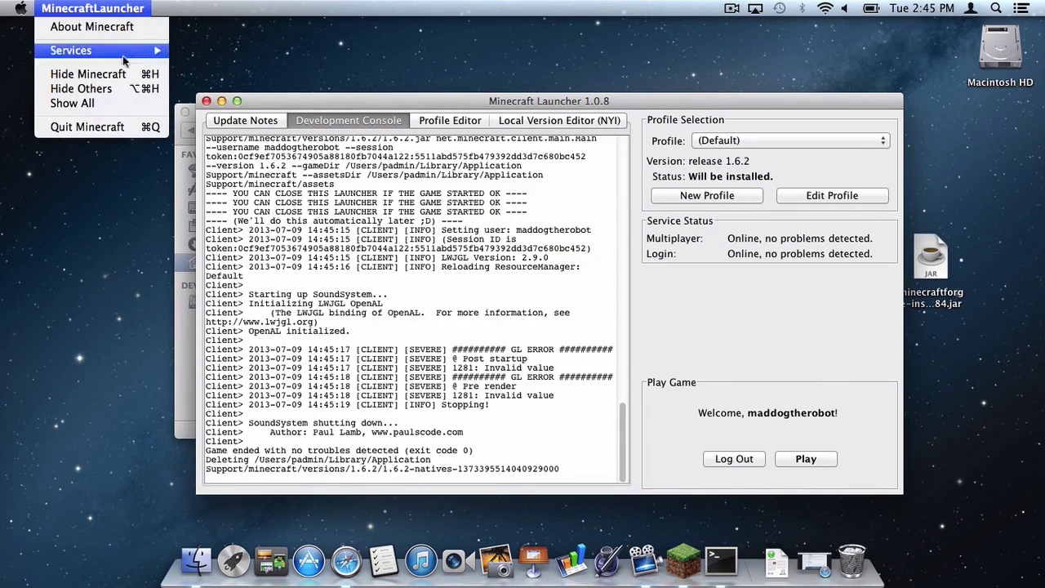
{"action": "left_click", "coordinate": [104, 128]}
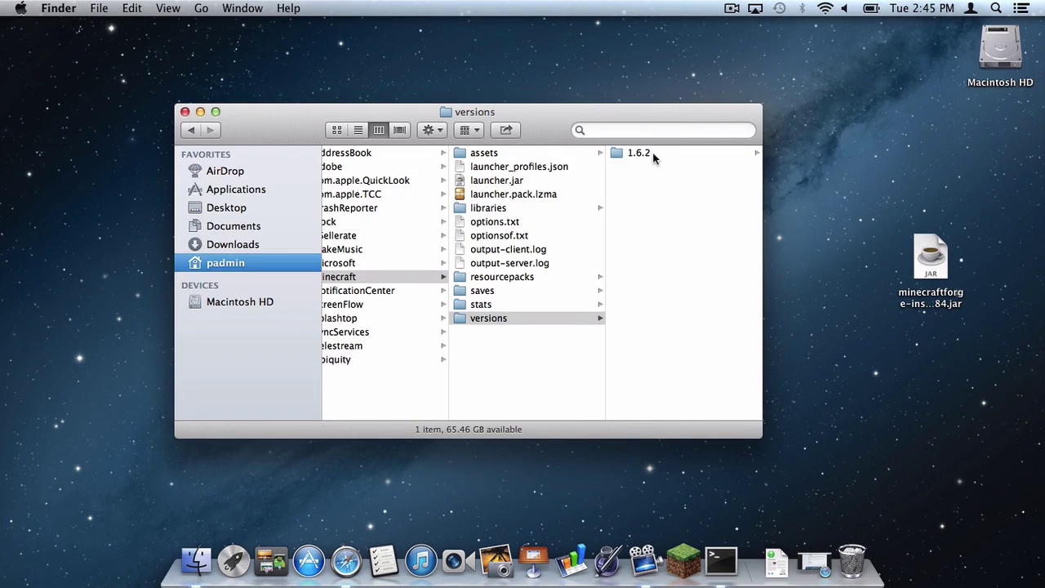
Step: Run the Forge 9.10.0.784 installer jar, install the client, and relaunch Minecraft Launcher
{"action": "double_click", "coordinate": [930, 255]}
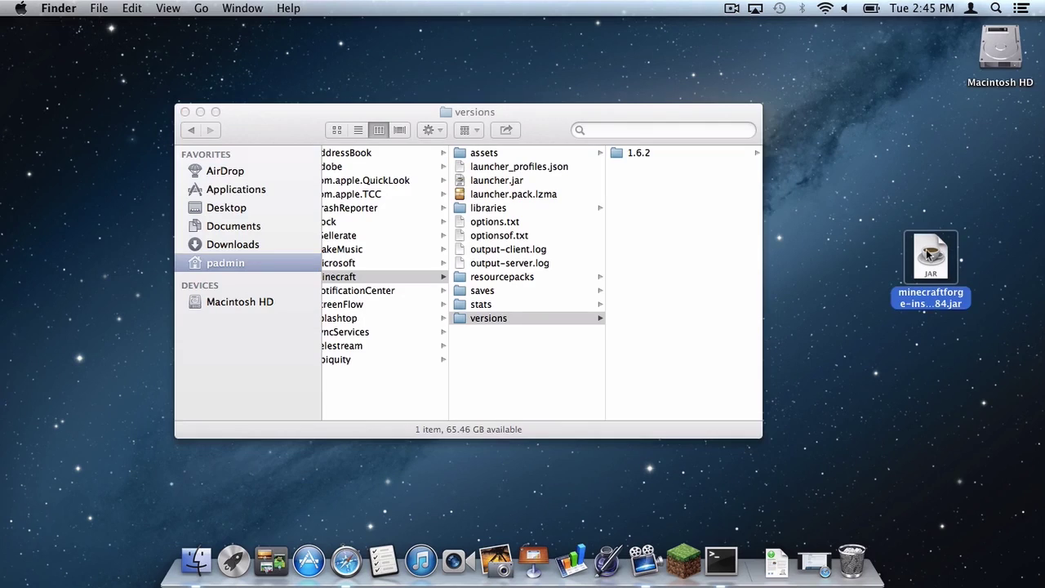
{"action": "left_click", "coordinate": [660, 236]}
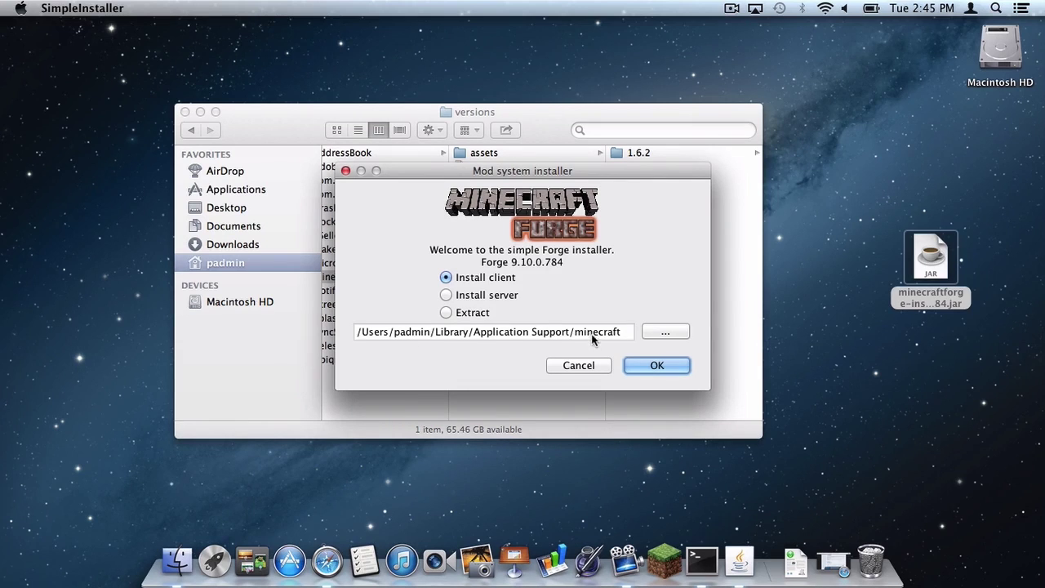
{"action": "left_click", "coordinate": [654, 364]}
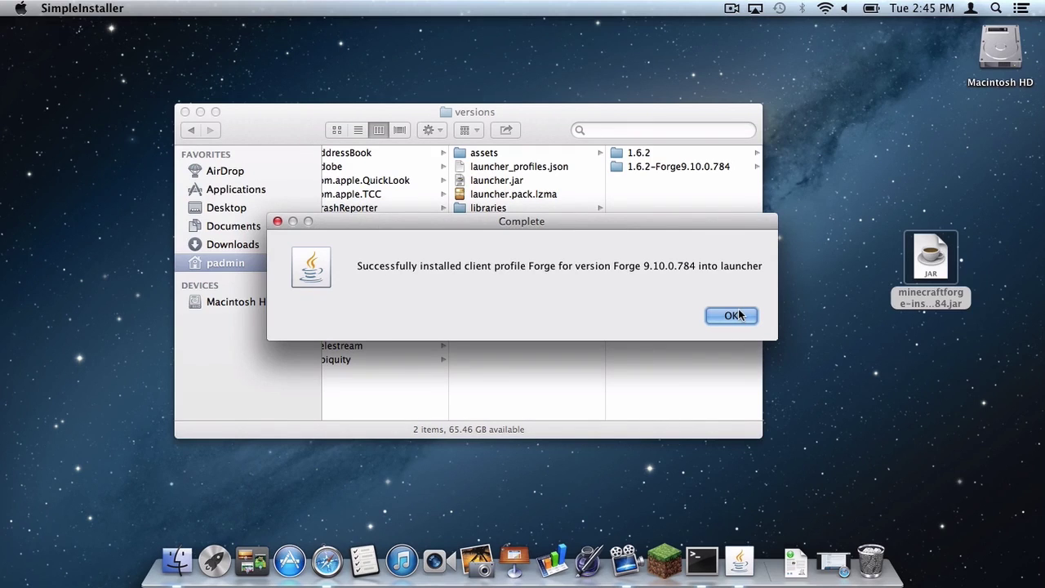
{"action": "left_click", "coordinate": [732, 316]}
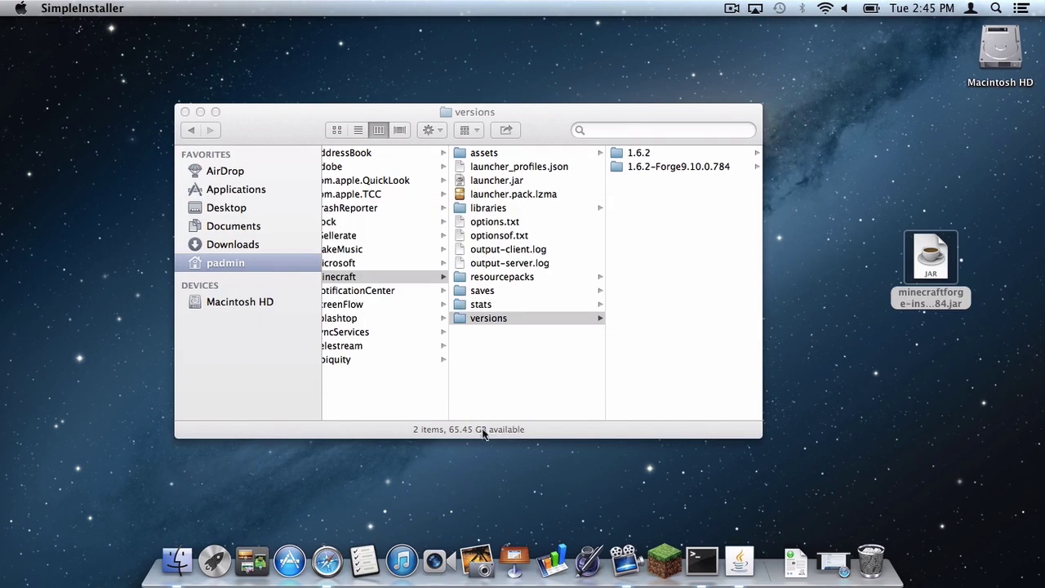
{"action": "left_click", "coordinate": [663, 560]}
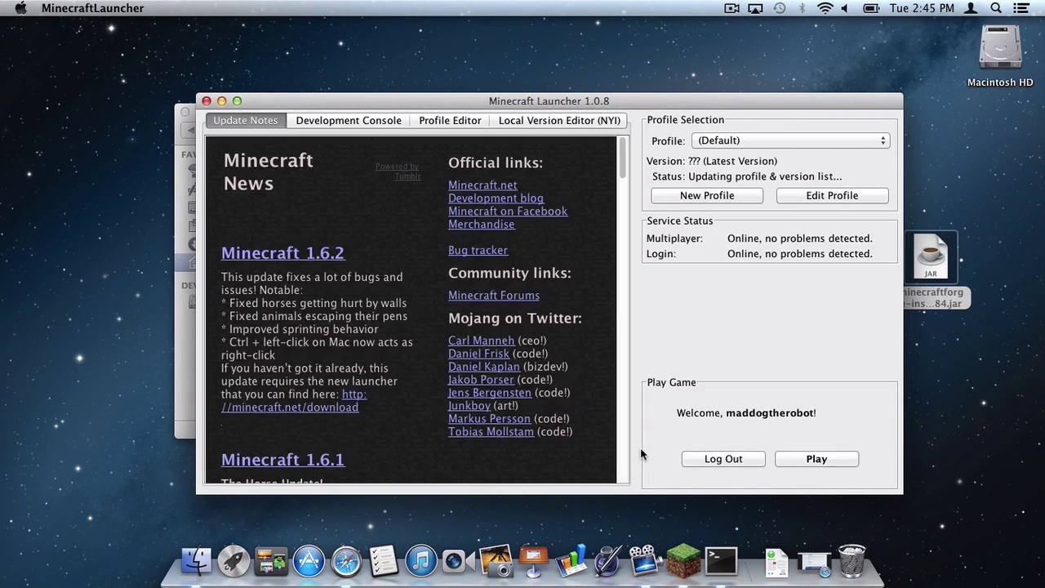
Step: Select the Forge profile, enter the account username and password, and press Play
{"action": "left_click", "coordinate": [735, 141]}
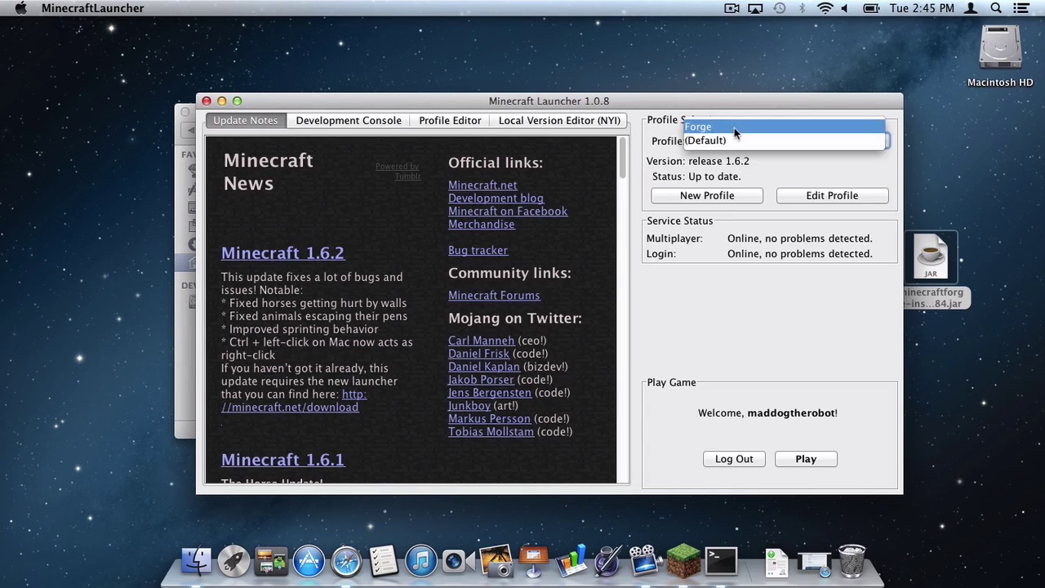
{"action": "left_click", "coordinate": [714, 128]}
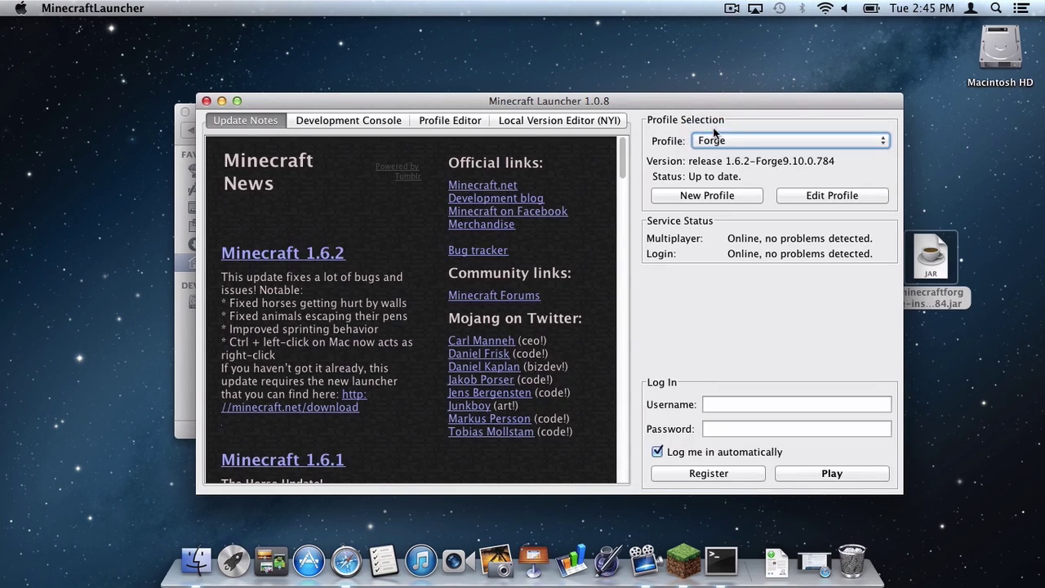
{"action": "left_click", "coordinate": [741, 401]}
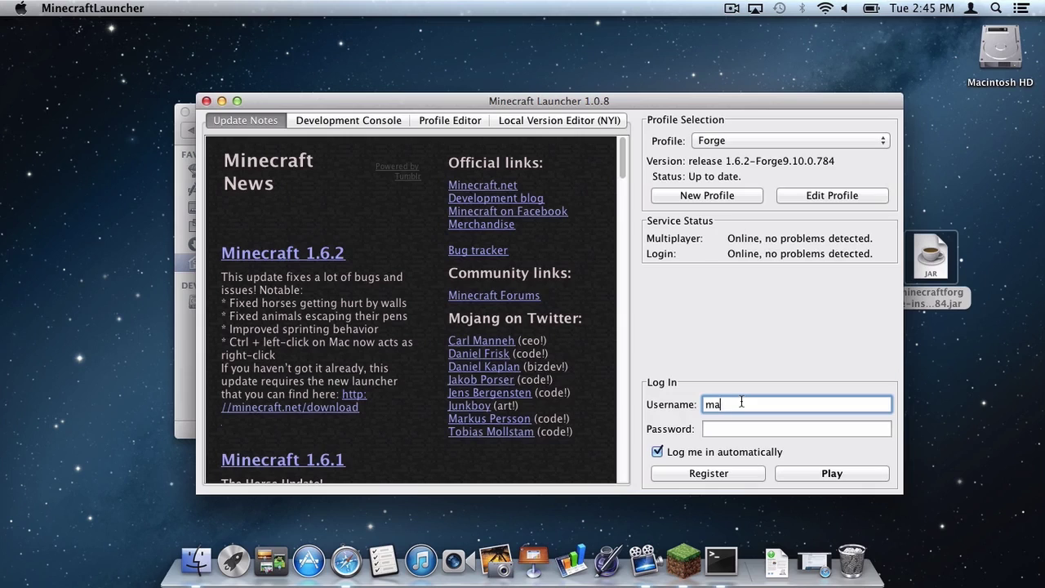
{"action": "type", "text": "maddogtherobot"}
{"action": "left_click", "coordinate": [721, 430]}
{"action": "type", "text": "••••••••••••"}
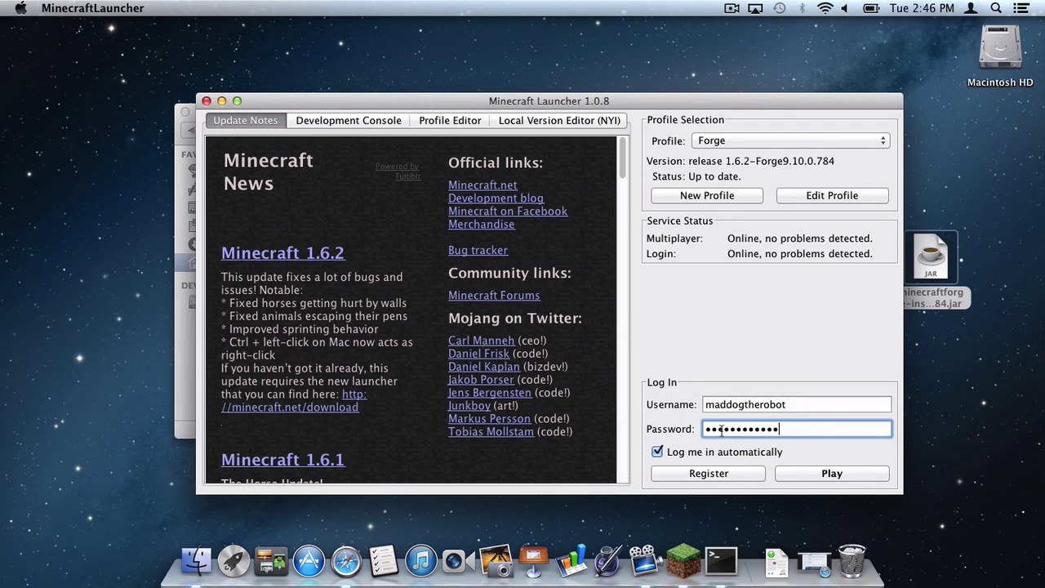
{"action": "type", "text": "•••••"}
{"action": "left_click", "coordinate": [802, 472]}
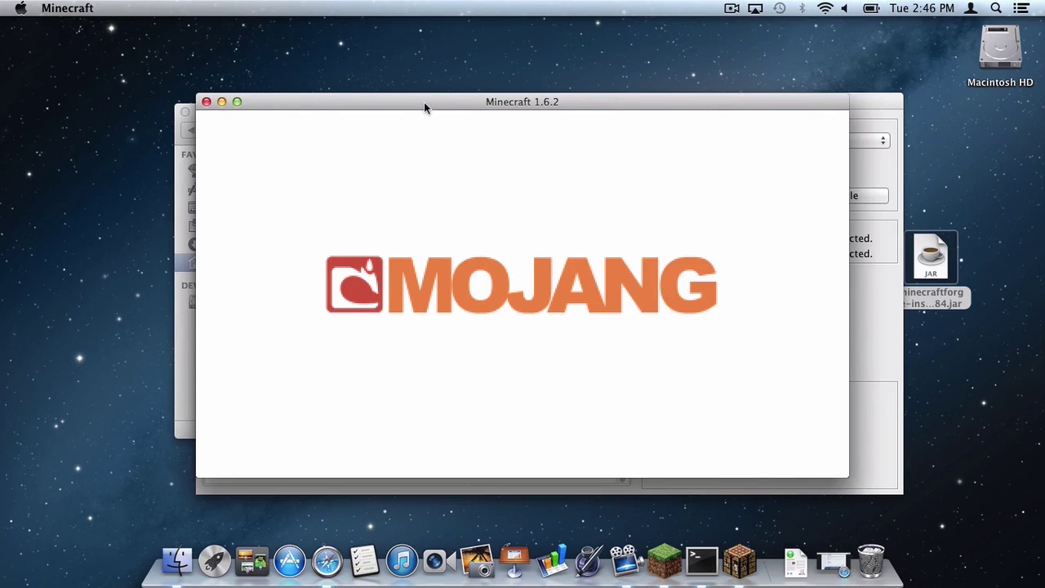
Step: Check that the Mod List shows Forge 9.10.0.784 with three mods, then quit Minecraft
{"action": "left_click_drag", "start_coordinate": [424, 102], "coordinate": [433, 94]}
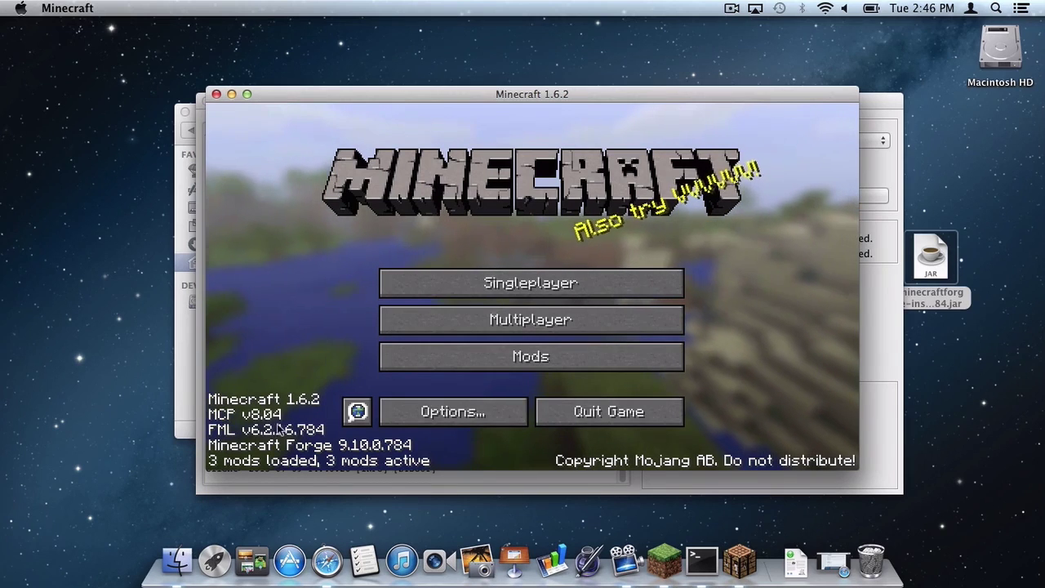
{"action": "left_click", "coordinate": [549, 357]}
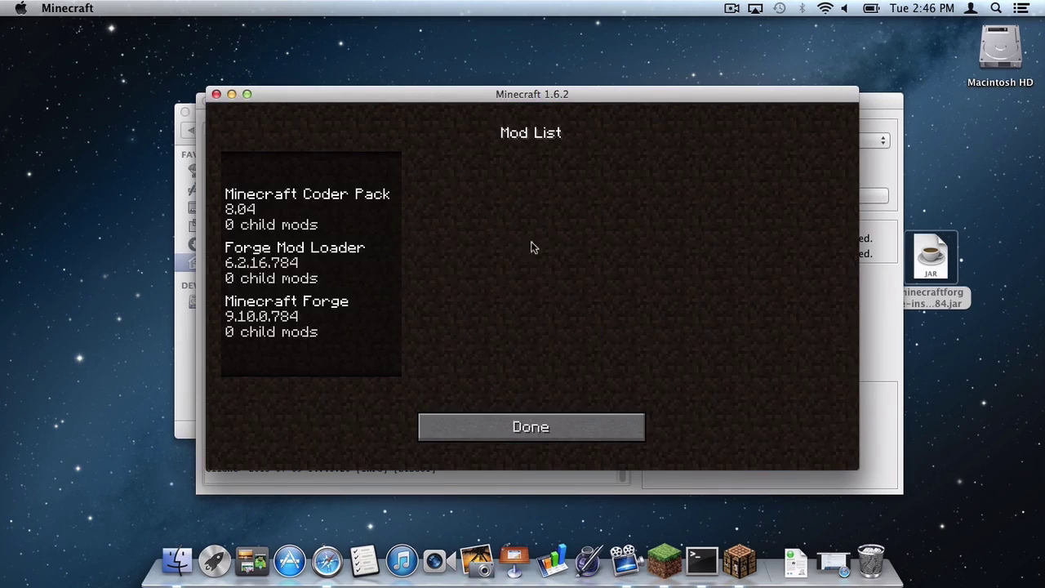
{"action": "left_click", "coordinate": [556, 434]}
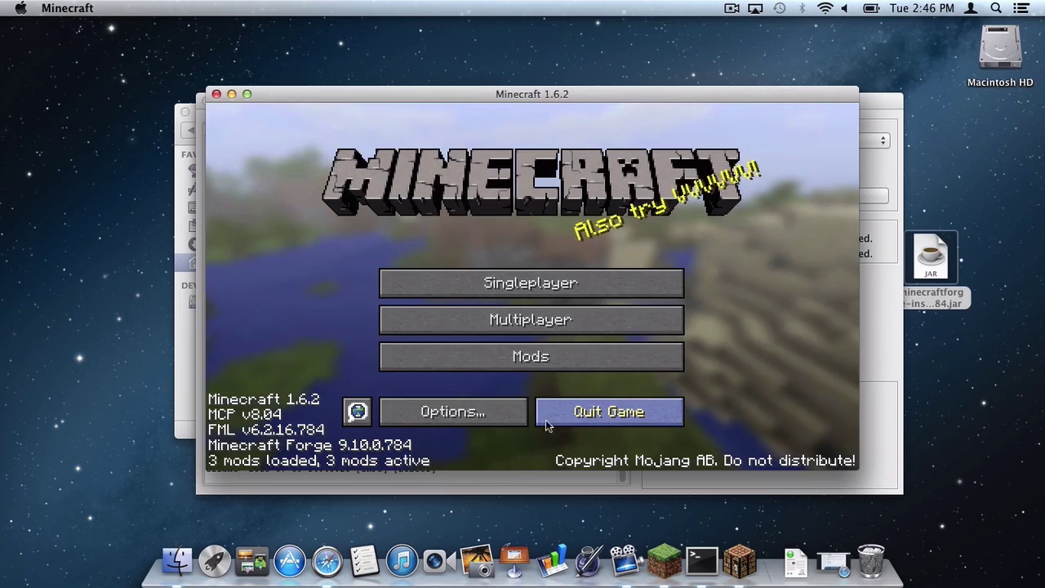
{"action": "left_click", "coordinate": [616, 420]}
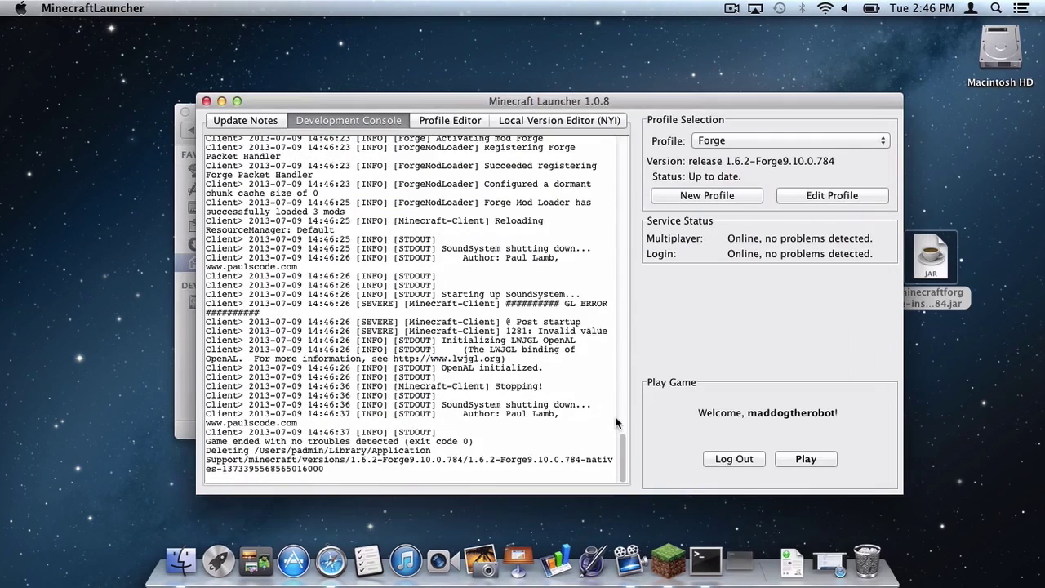
Step: Quit the launcher, open the empty minecraft mods folder, and restore the TooManyItems forum page
{"action": "left_click", "coordinate": [122, 8]}
{"action": "left_click", "coordinate": [96, 127]}
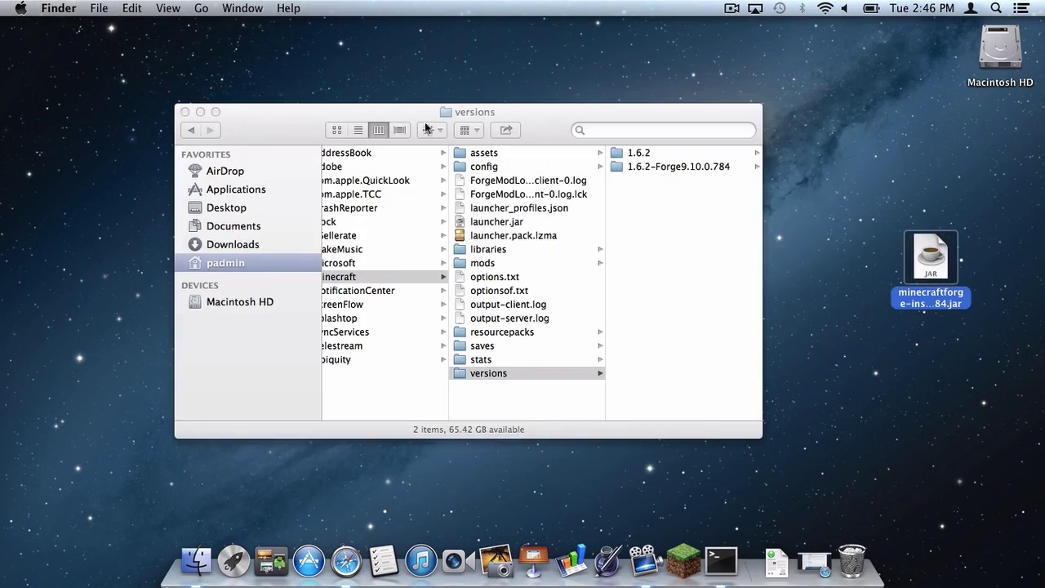
{"action": "left_click", "coordinate": [536, 135]}
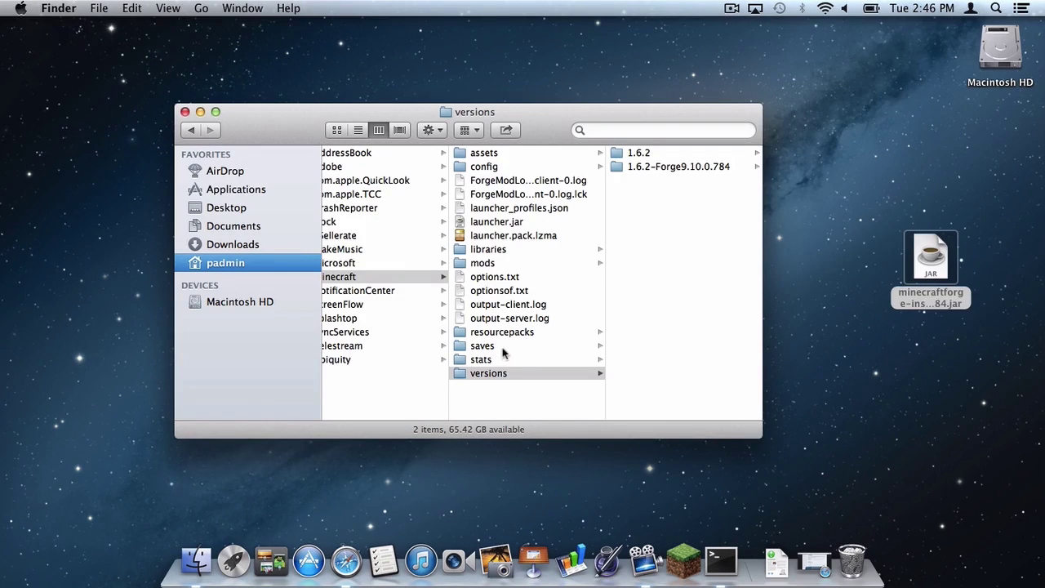
{"action": "left_click", "coordinate": [502, 264]}
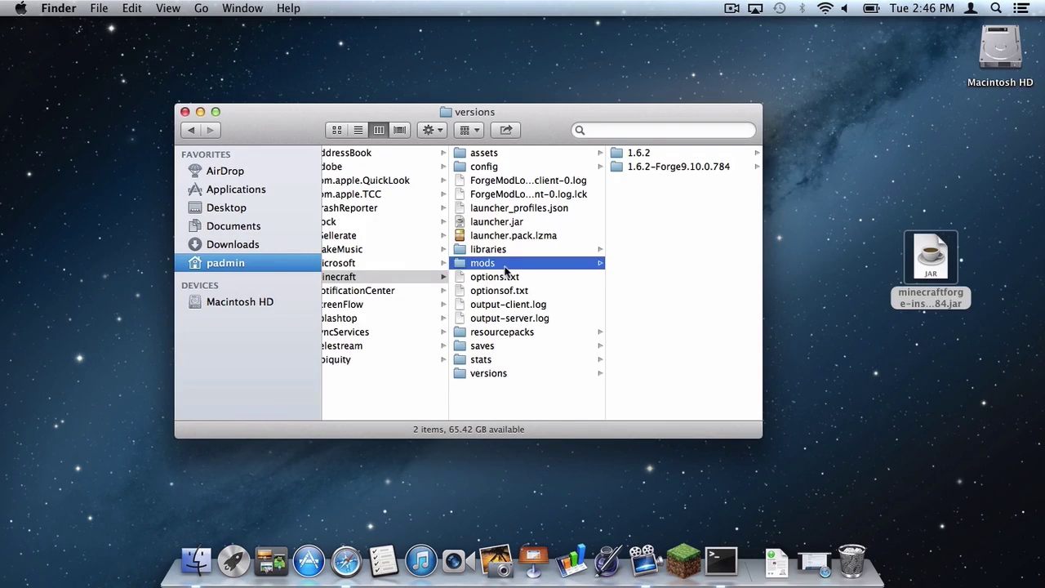
{"action": "left_click", "coordinate": [813, 558]}
{"action": "scroll", "coordinate": [541, 246], "scroll_direction": "up", "scroll_amount": 2}
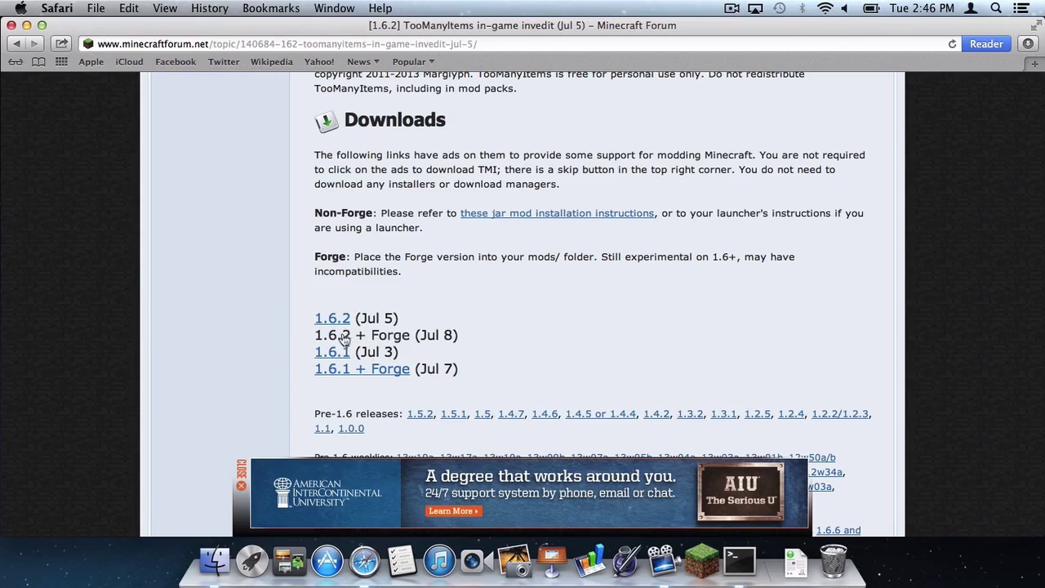
Step: Download TooManyItems2013_07_08_1.6.2_Forge.jar via the '1.6.2 + Forge' link, skipping the adf.ly ad
{"action": "left_click", "coordinate": [388, 339]}
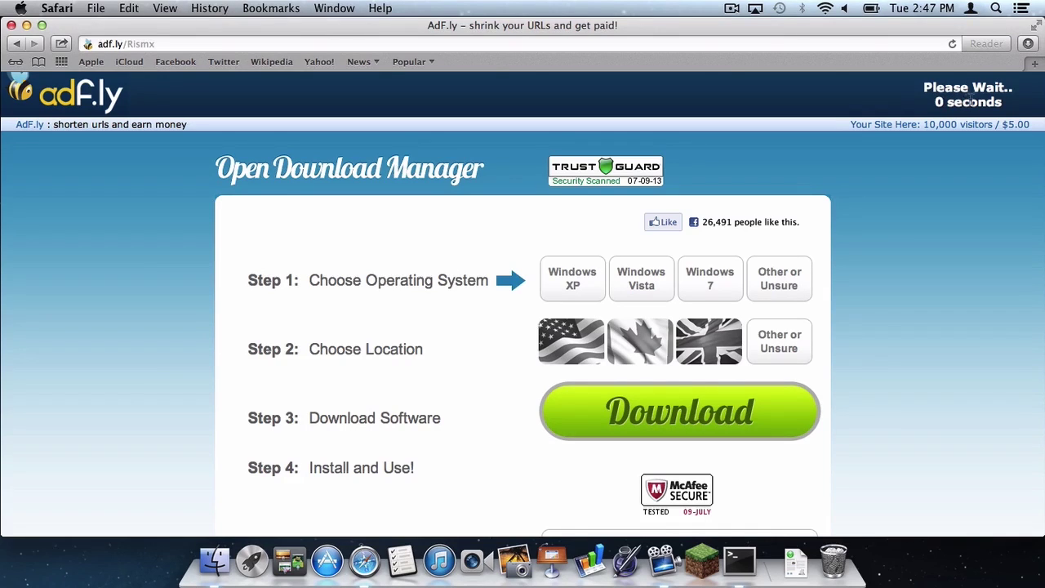
{"action": "left_click", "coordinate": [969, 102]}
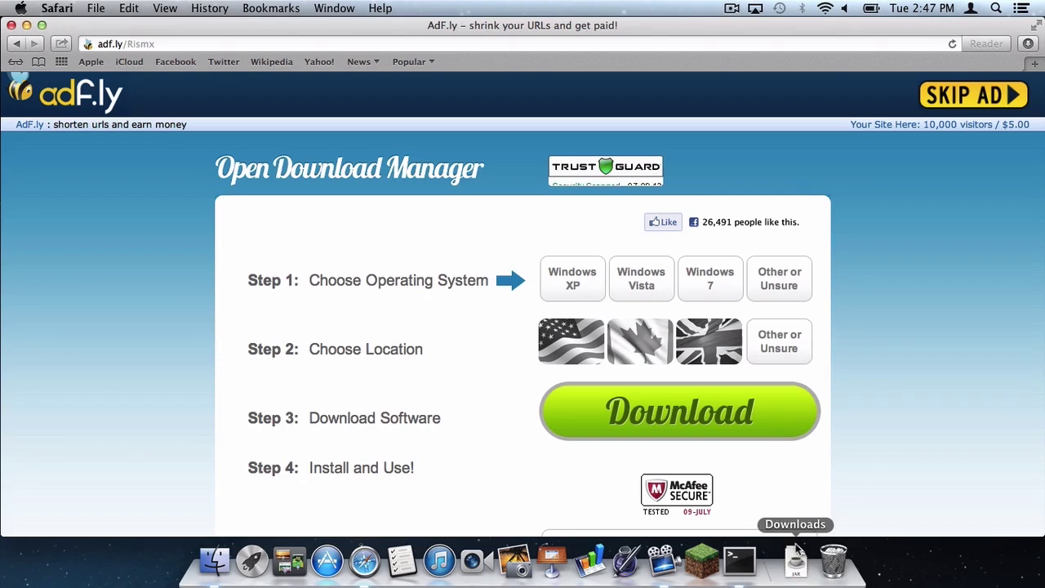
{"action": "left_click", "coordinate": [796, 563]}
{"action": "left_click", "coordinate": [795, 564]}
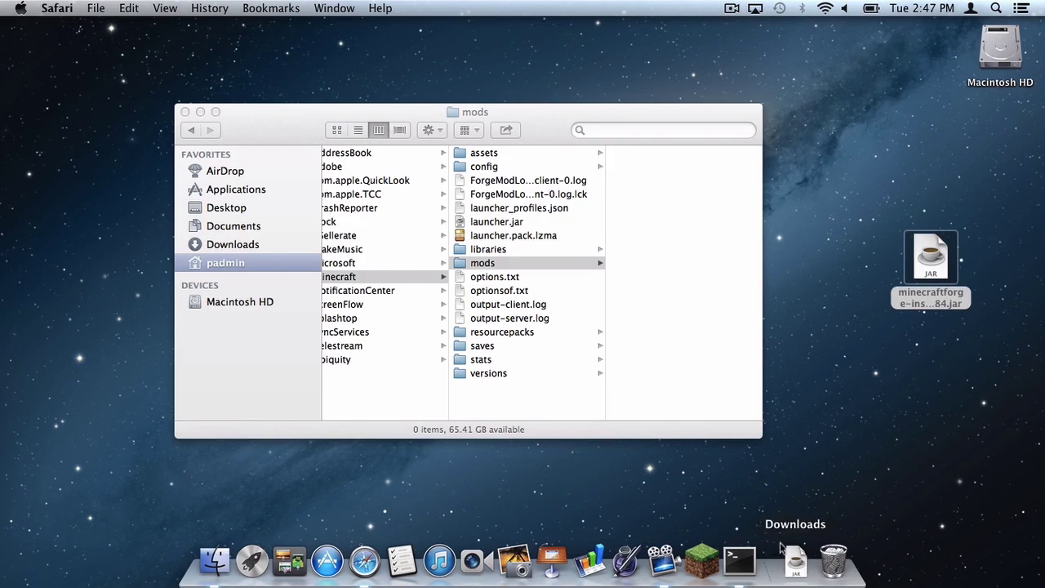
Step: Move TooManyItems2013_07_08_1.6.2_Forge.jar into the mods folder and reopen Minecraft Launcher, dismissing the alert
{"action": "left_click", "coordinate": [796, 563]}
{"action": "left_click_drag", "start_coordinate": [796, 520], "coordinate": [660, 226]}
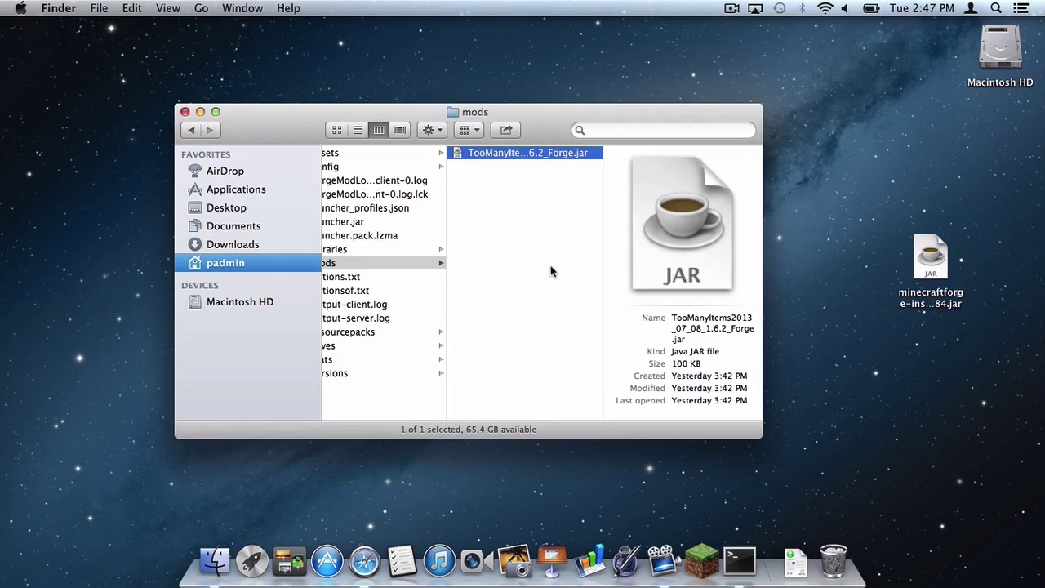
{"action": "left_click", "coordinate": [698, 563]}
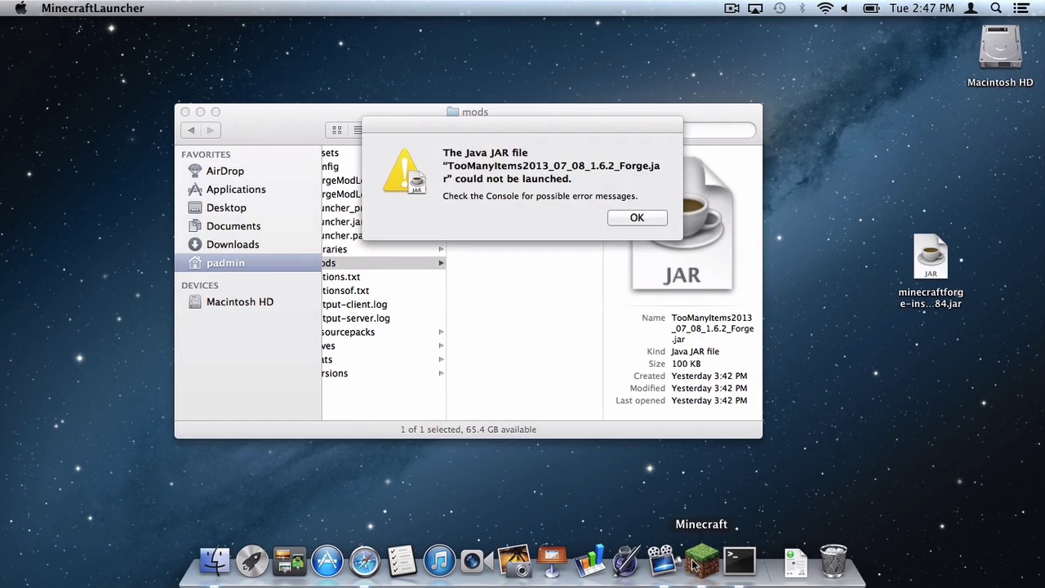
{"action": "left_click", "coordinate": [634, 218]}
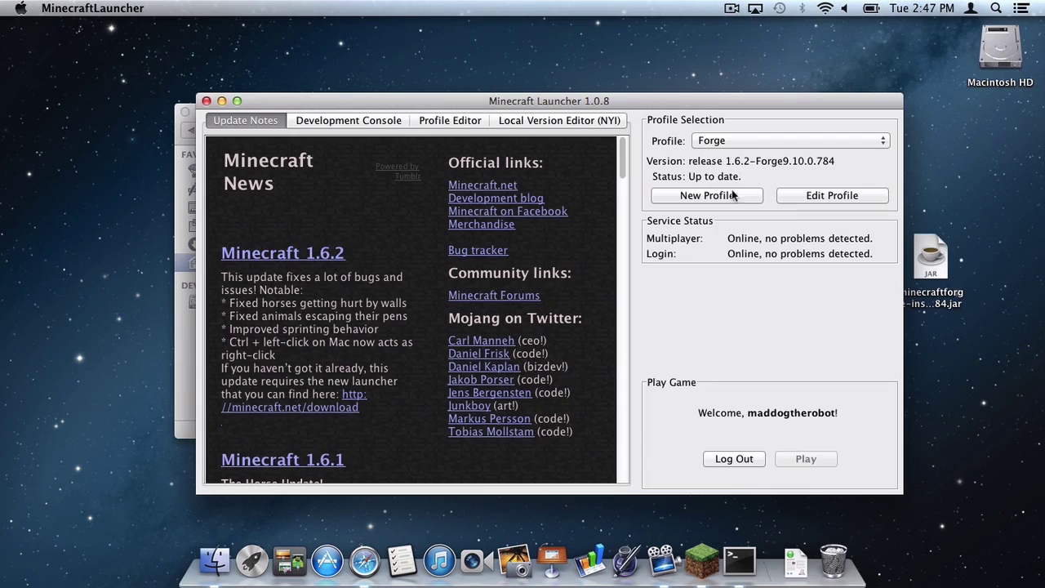
Step: Play the Forge profile so Minecraft 1.6.2 loads to its menu with 4 mods
{"action": "left_click", "coordinate": [802, 458]}
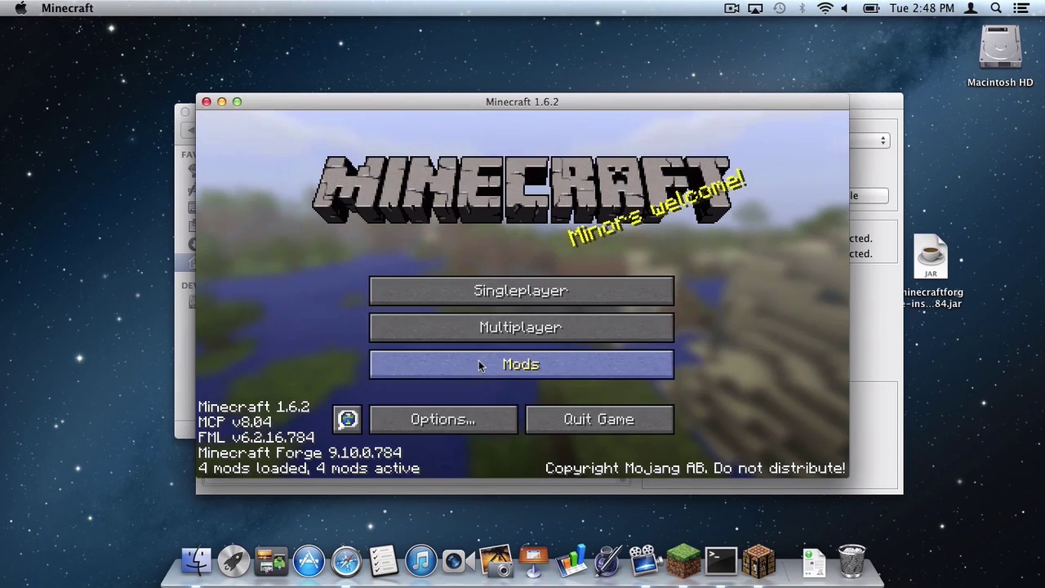
Step: Confirm TooManyItems 1.6.2 is in the Mod List, then load the singleplayer New World
{"action": "left_click", "coordinate": [441, 364]}
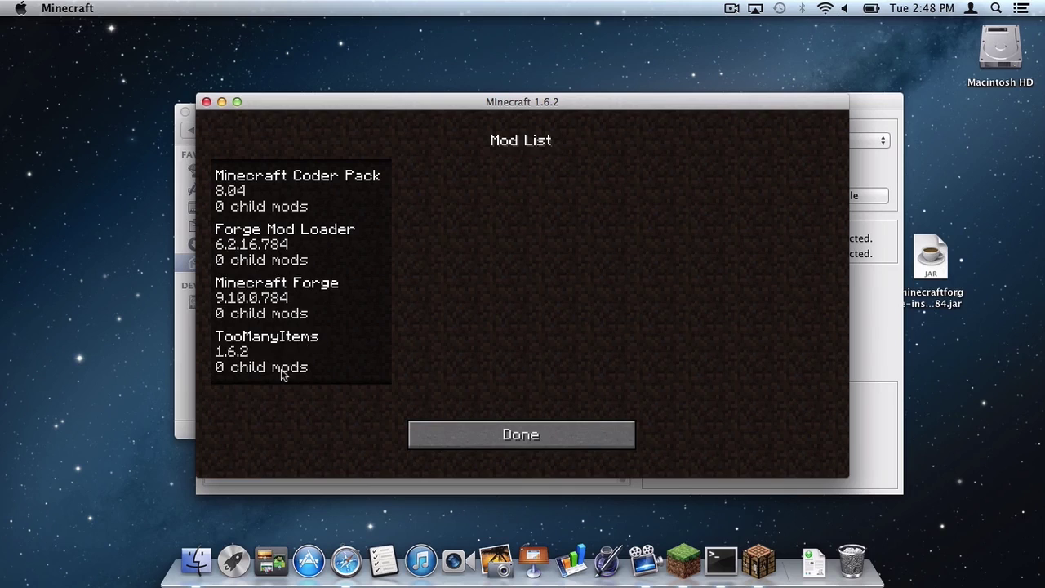
{"action": "left_click", "coordinate": [446, 441]}
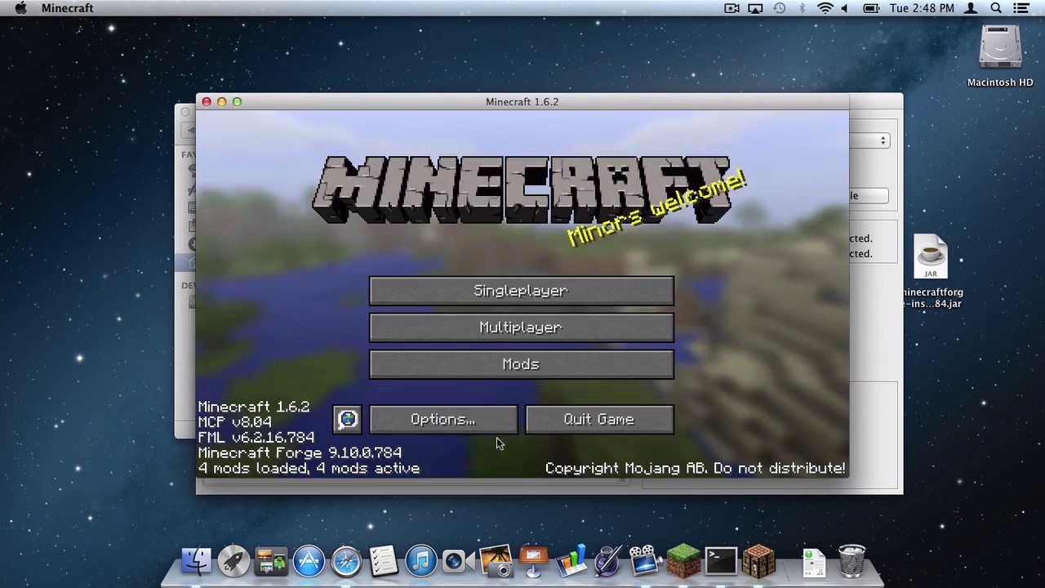
{"action": "left_click", "coordinate": [512, 292]}
{"action": "left_click", "coordinate": [483, 268]}
{"action": "left_click", "coordinate": [480, 271]}
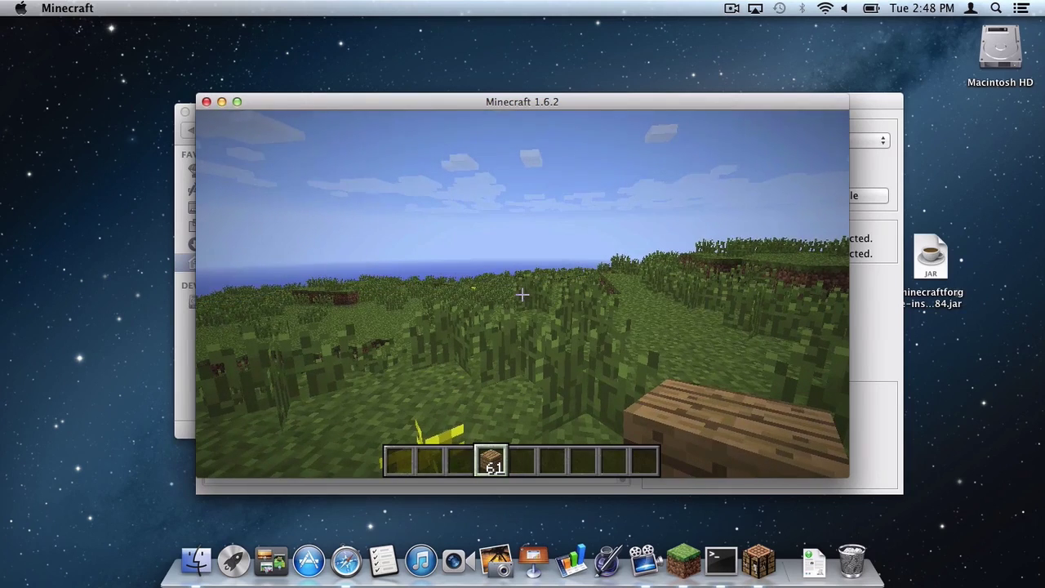
Step: Show and hide the inventory's TMI item panel, then walk forward toward the grassy hills
{"action": "key", "text": "e"}
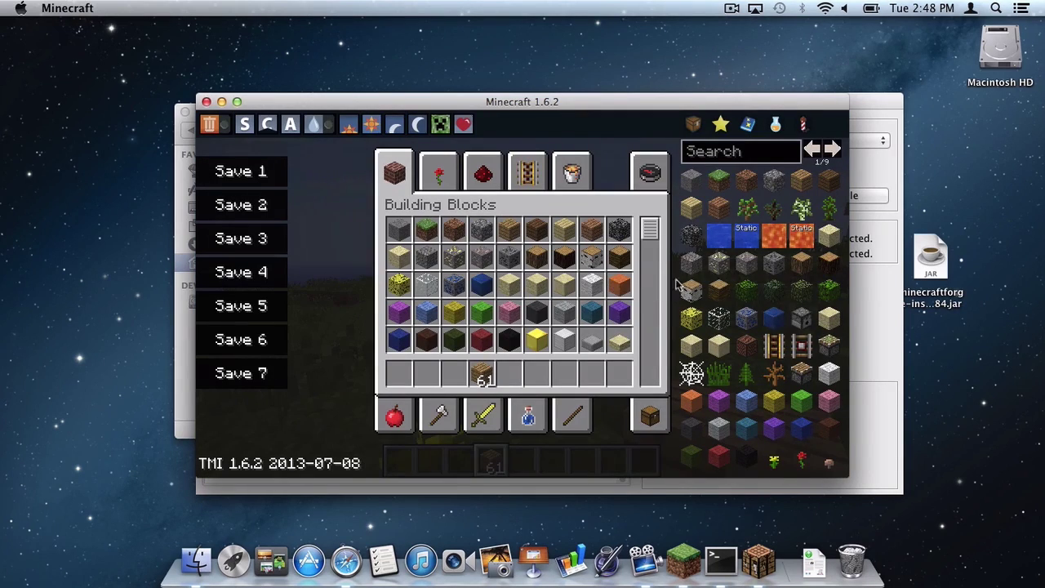
{"action": "key", "text": "e"}
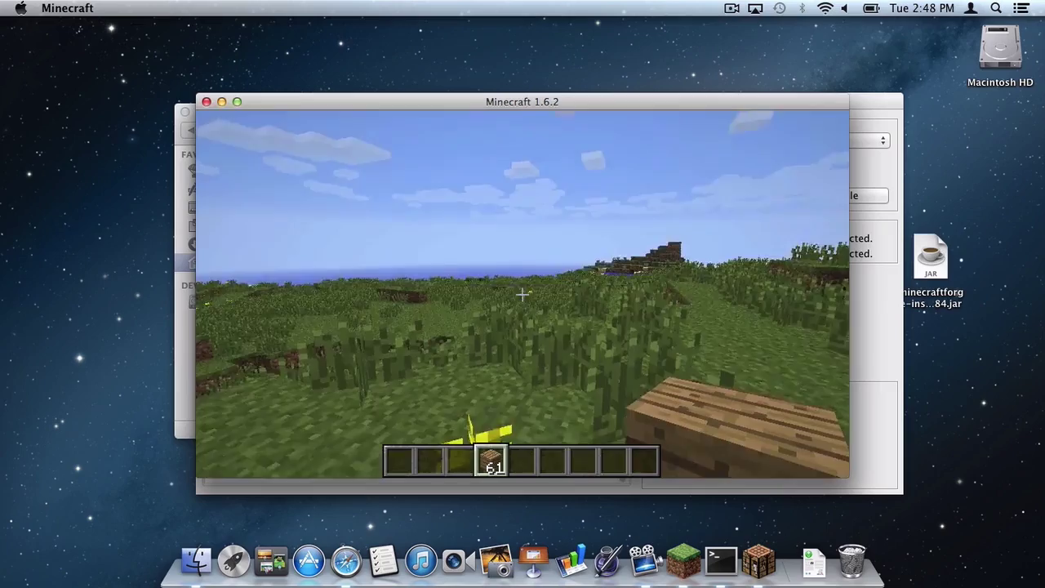
{"action": "key", "text": "w"}
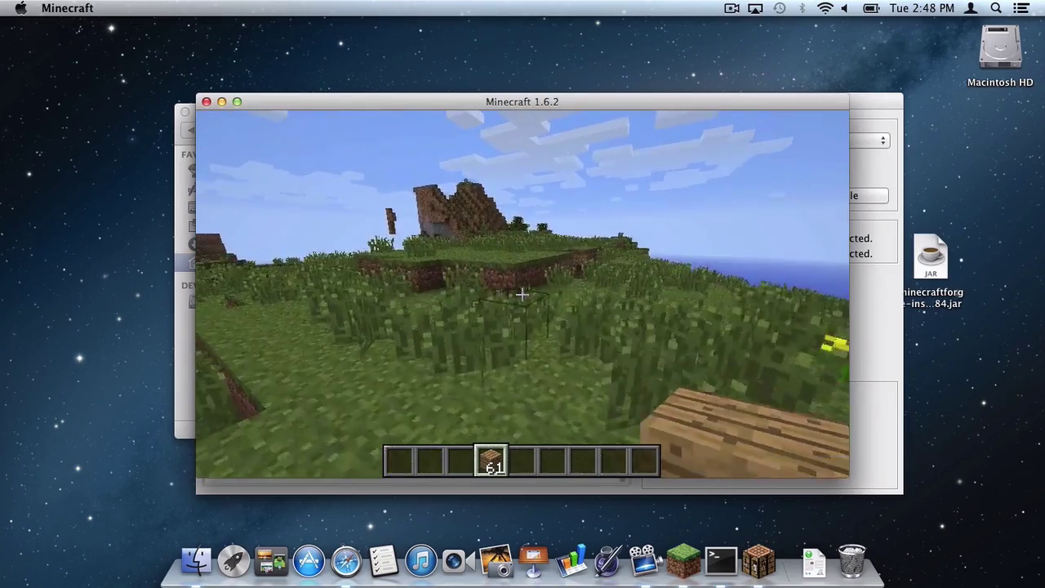
{"action": "key", "text": "w"}
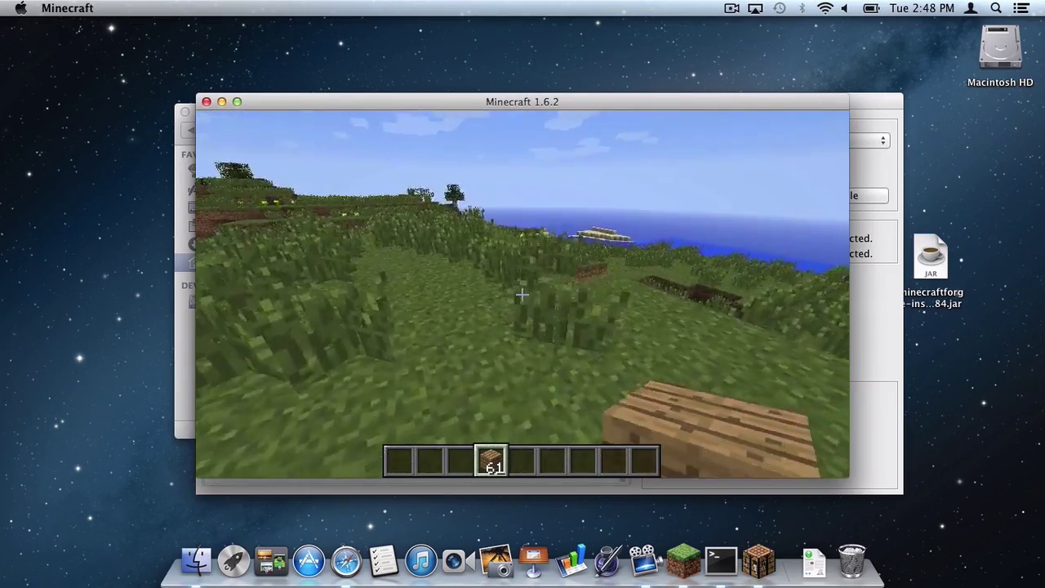
{"action": "key", "text": "w"}
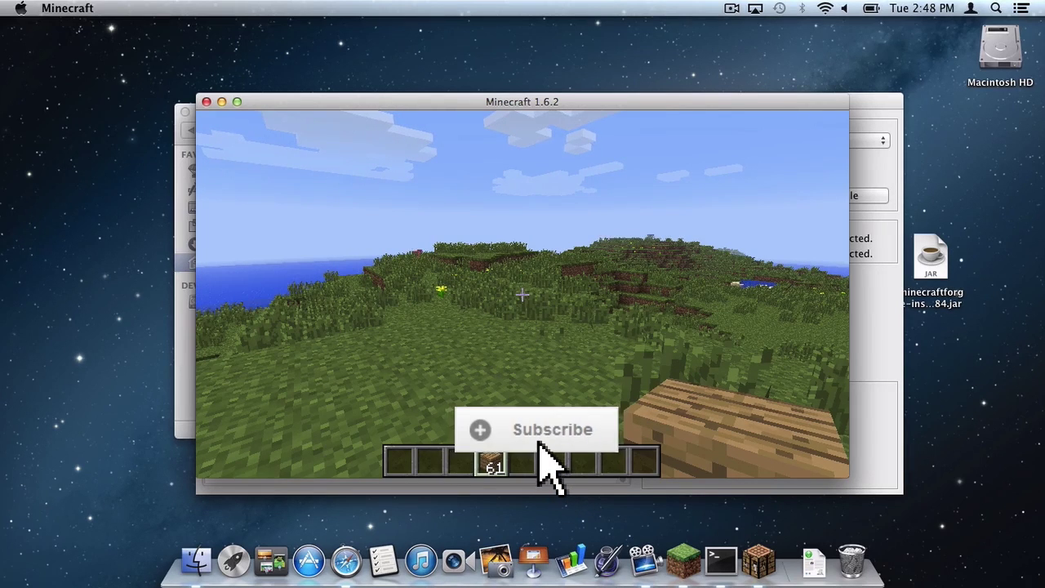
Step: Walk forward through the tall grass, climb onto the dirt ledge, and continue across the grassland
{"action": "key", "text": "w"}
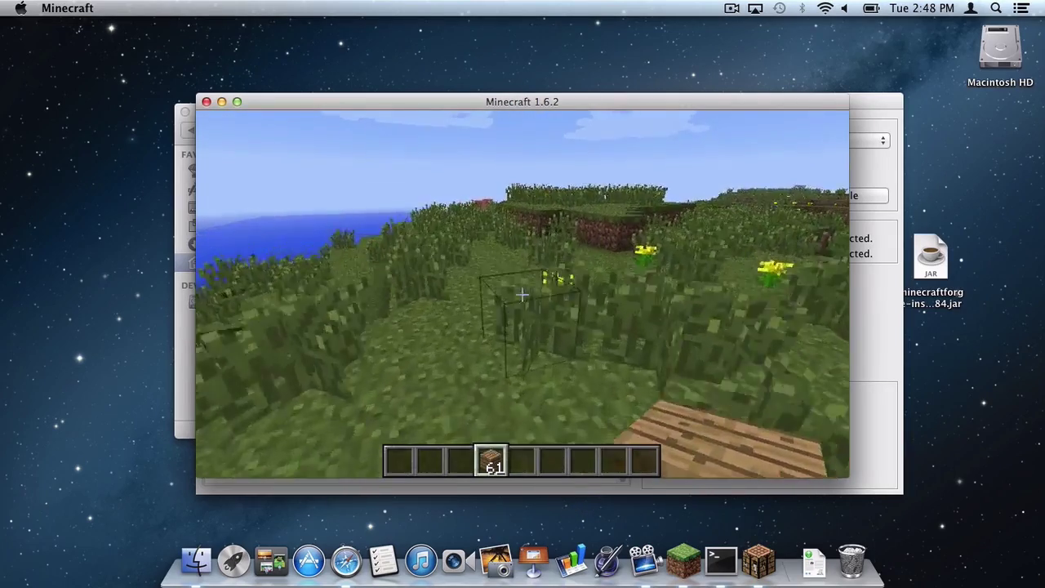
{"action": "key", "text": "w"}
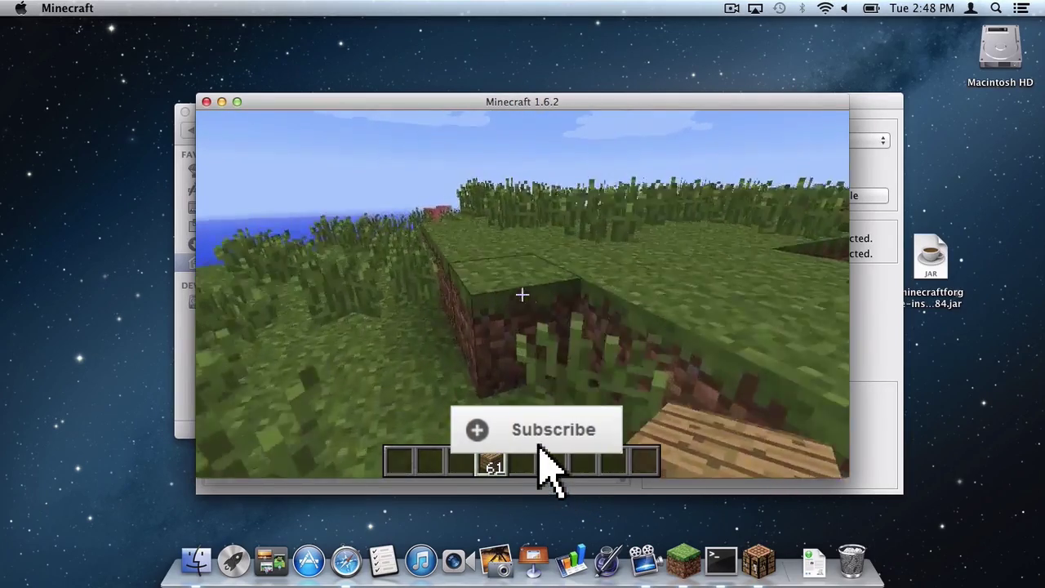
{"action": "key", "text": "w"}
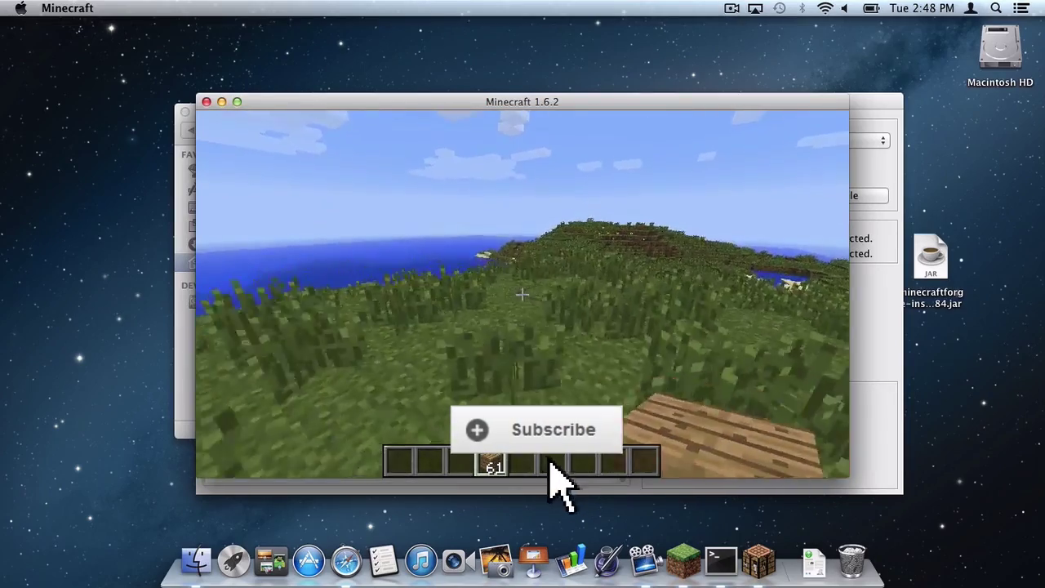
{"action": "key", "text": "w"}
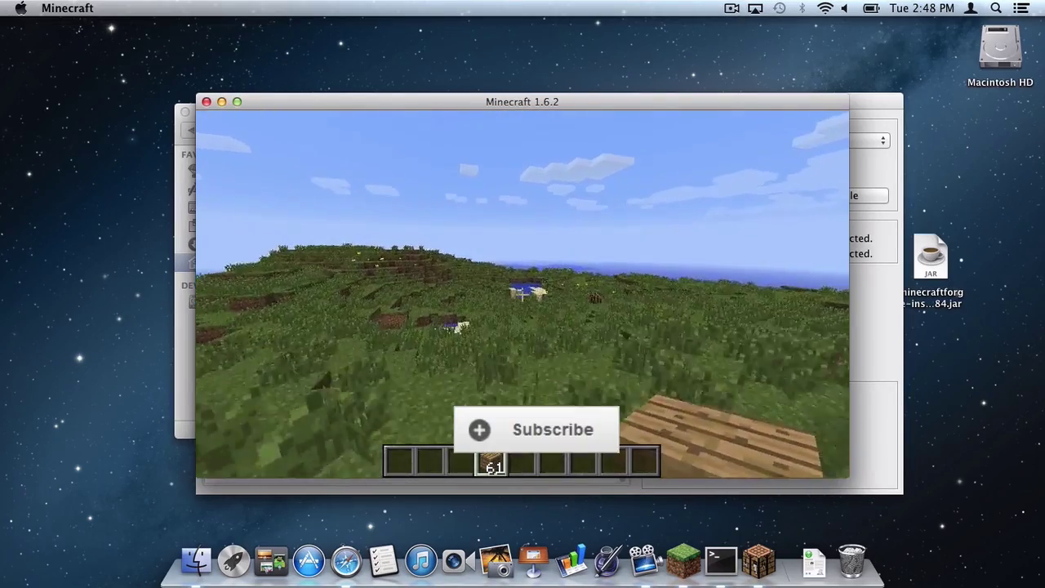
{"action": "key", "text": "w"}
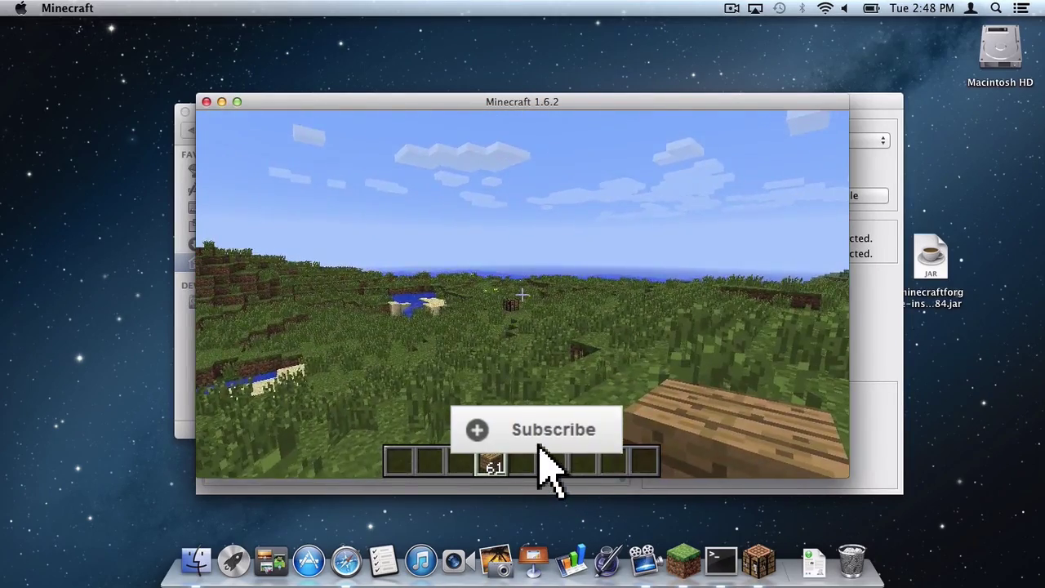